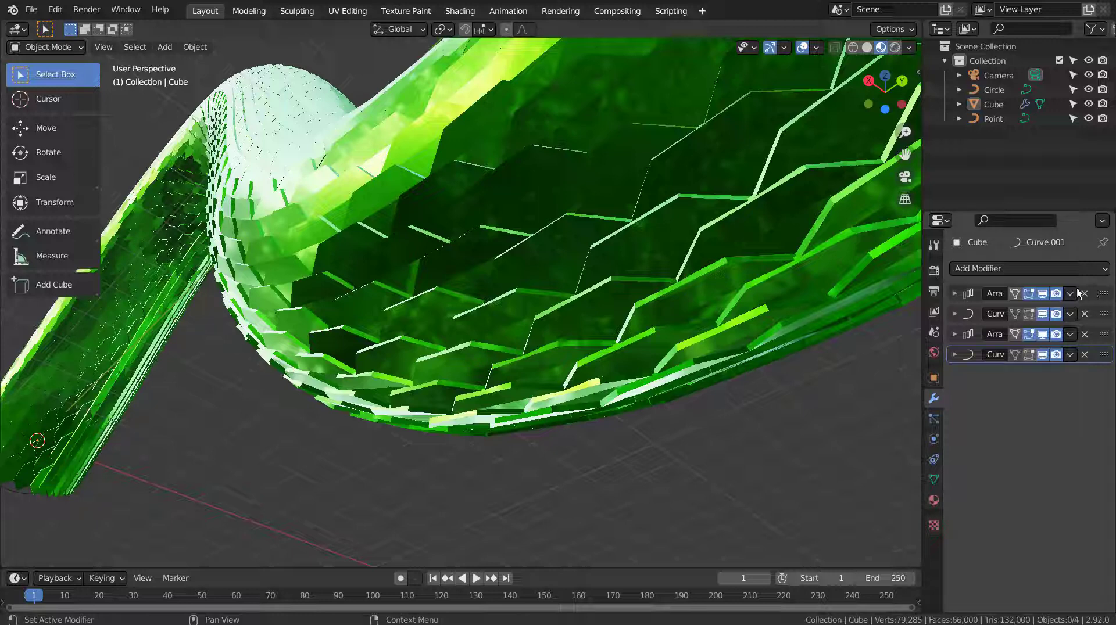
Step: Turn off viewport display for the first Array, Curve and second Array modifiers
left_click(1044, 294)
left_click(1043, 314)
left_click(1043, 334)
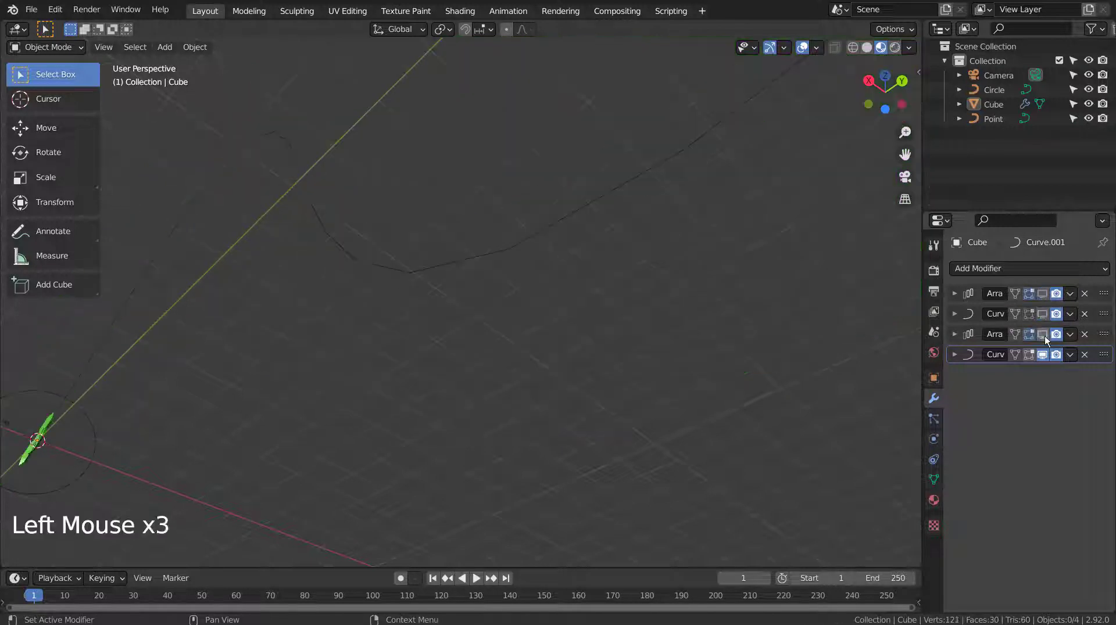
left_click(667, 354)
Step: Frame the Cube's three-hexagon cluster from top view, then orbit into perspective
key("KP_7")
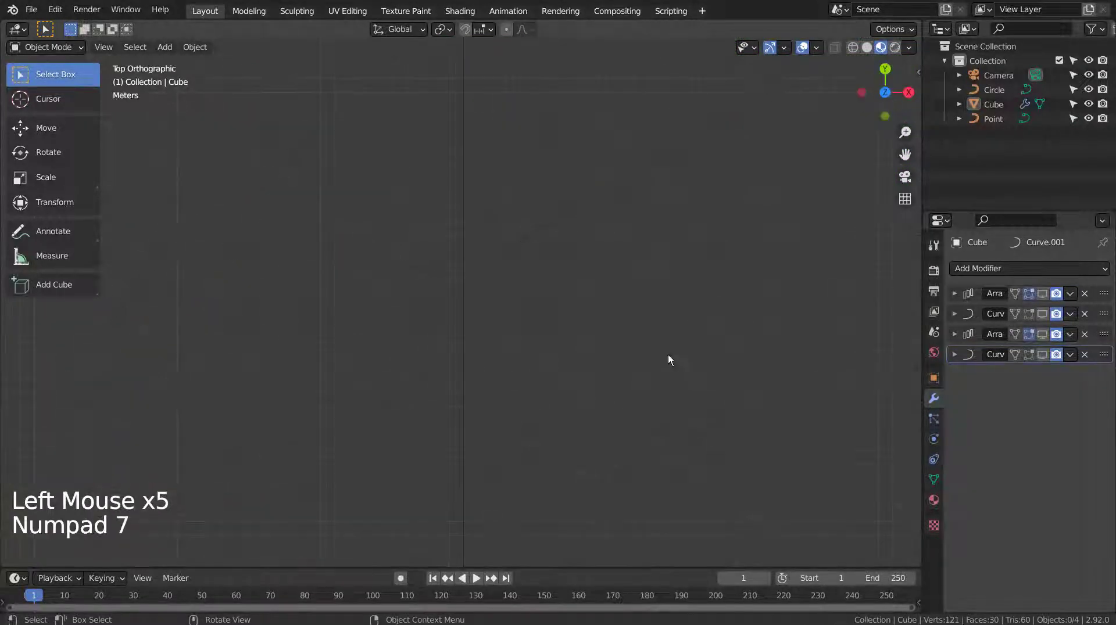
key("KP_Decimal")
scroll(668, 354, "down", 15)
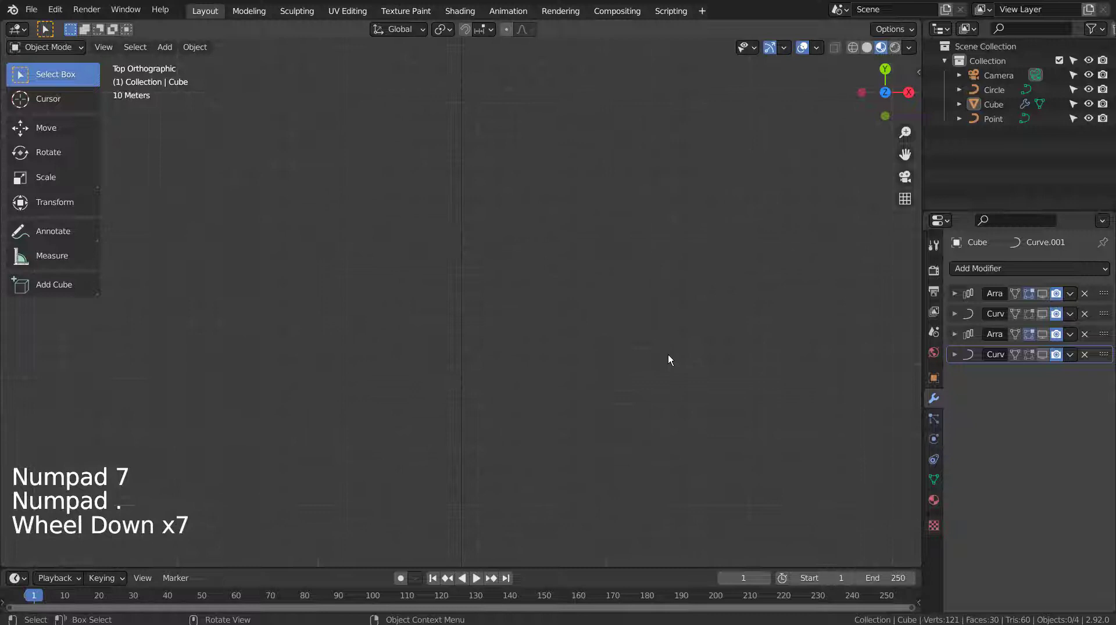
left_click(462, 435)
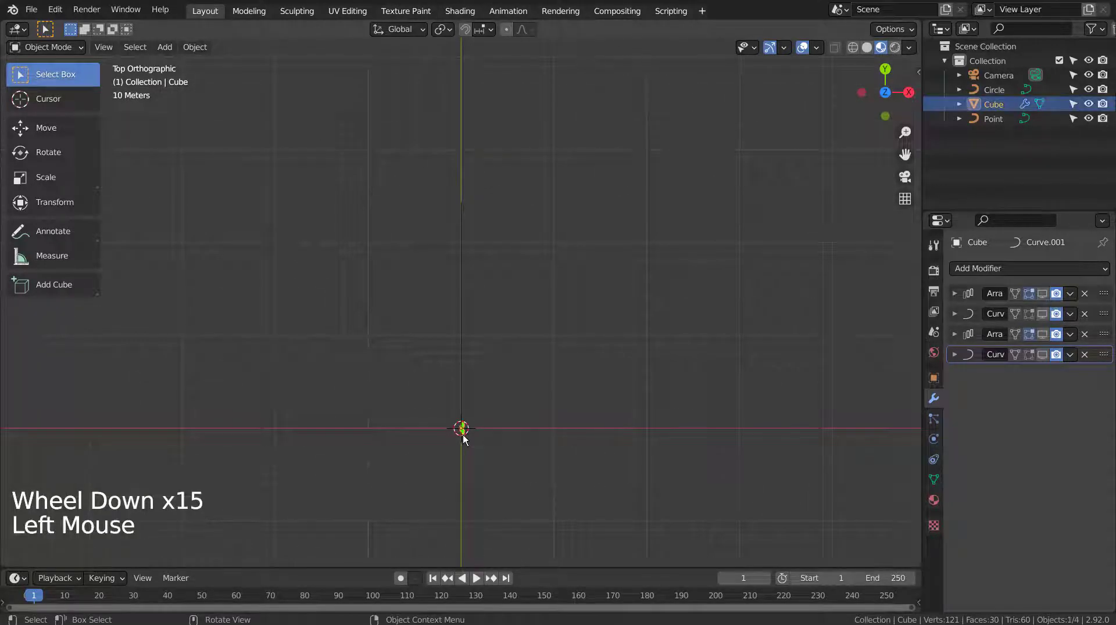
key("KP_Decimal")
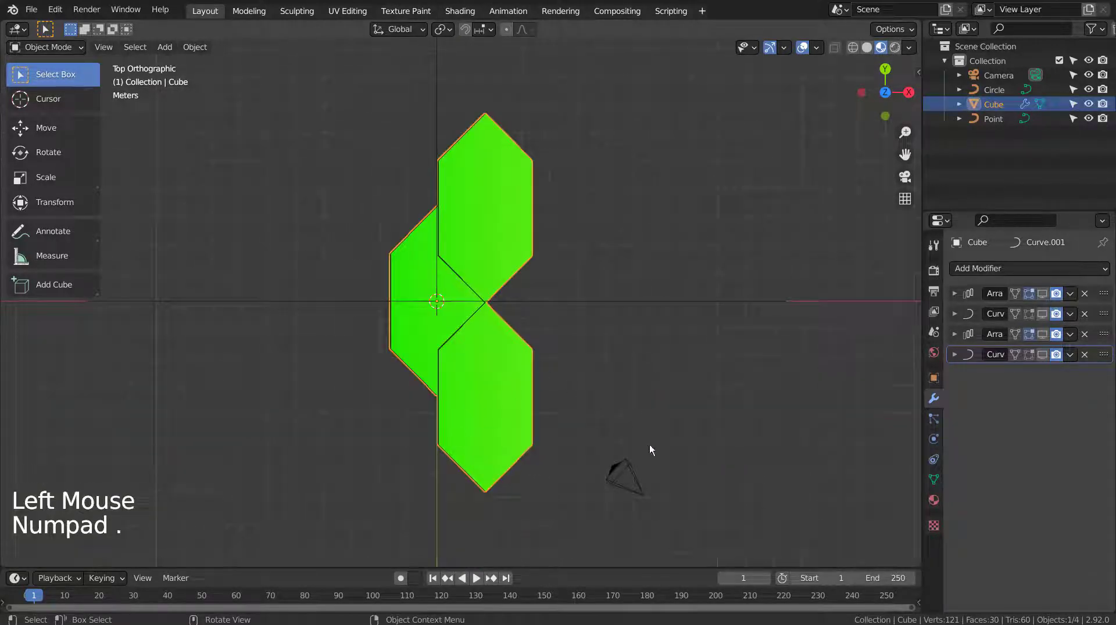
middle_click_drag(650, 445, 641, 413)
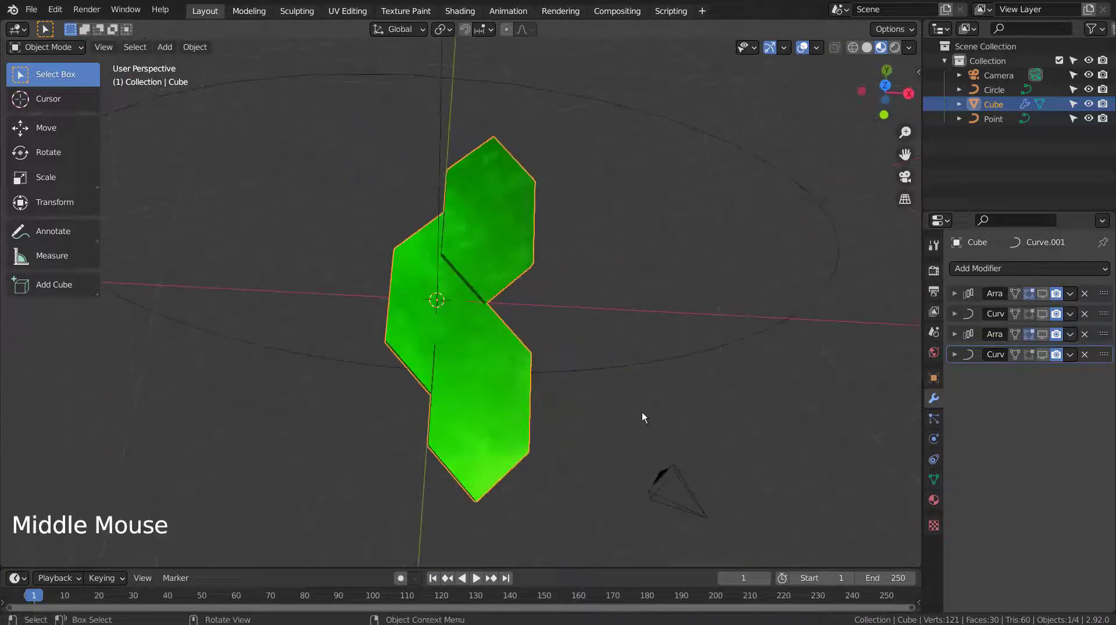
Step: Hide the green Cube and add a new cube mesh
left_click(1088, 103)
left_click(649, 214)
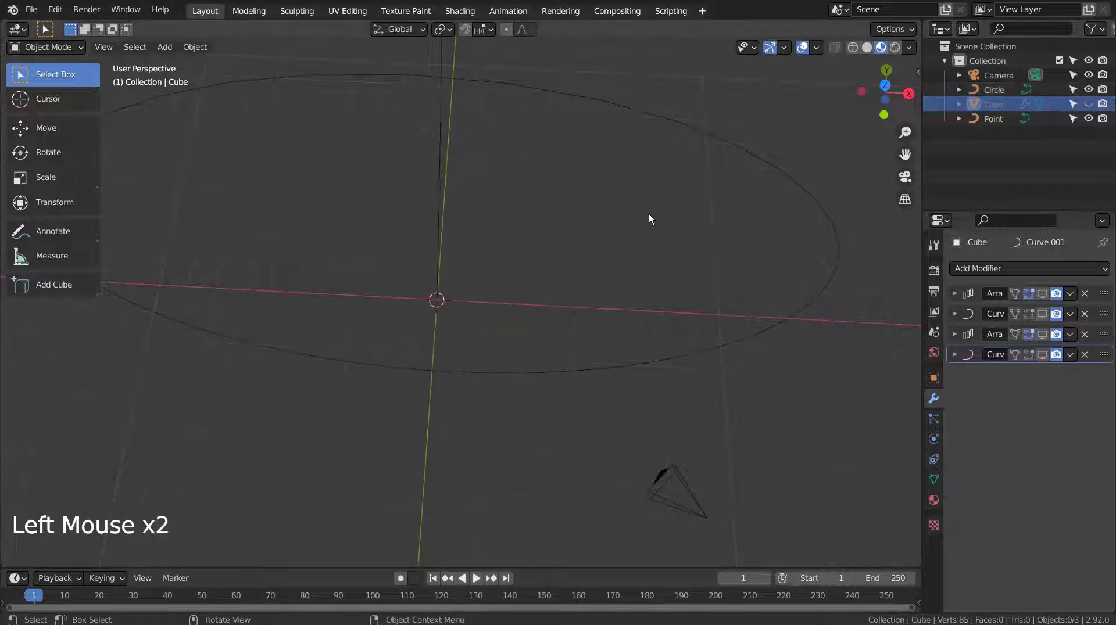
key("shift+a")
mouse_move(650, 214)
left_click(711, 229)
Step: Loop-cut the cube's middle and scale that loop along Y into a pointed hexagon
key("Tab")
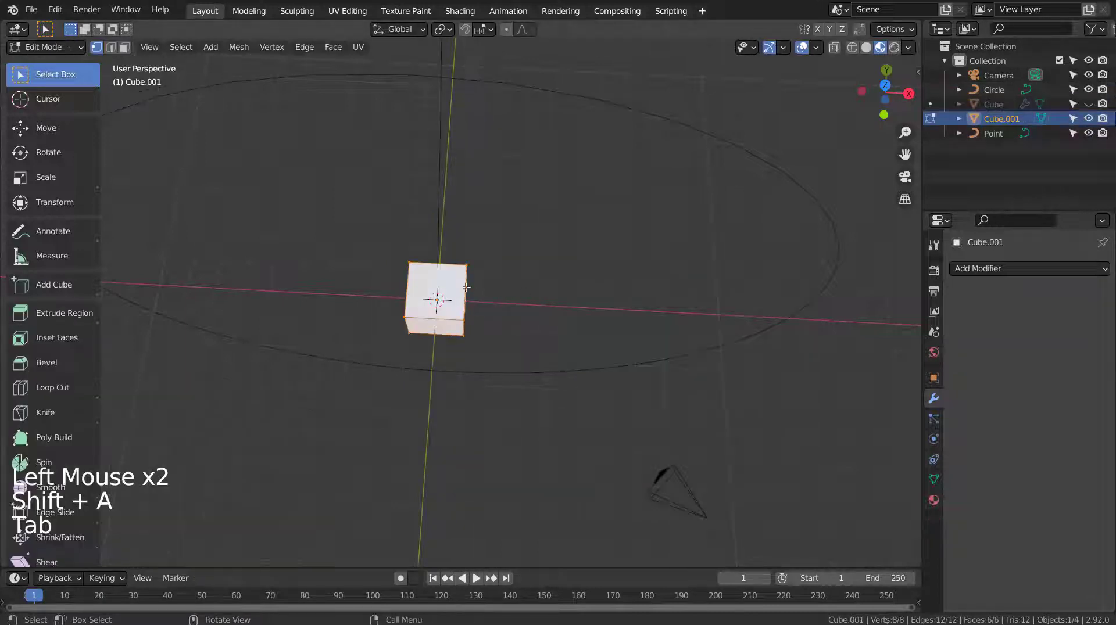
key("ctrl+r")
left_click(440, 272)
right_click(440, 272)
middle_click_drag(575, 294, 564, 329)
key("s")
key("y")
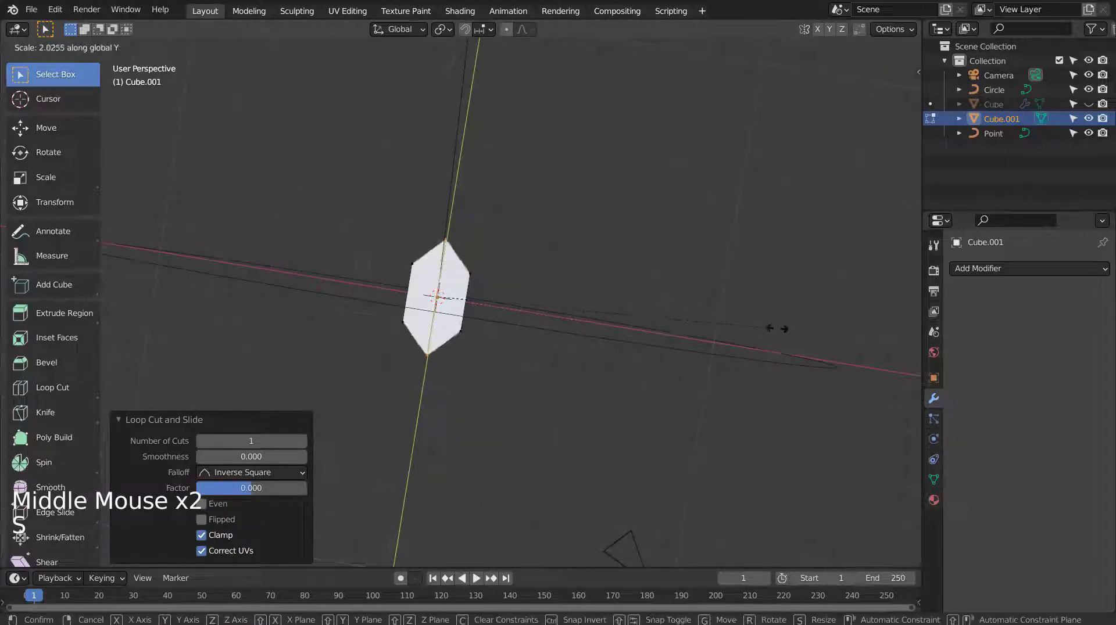
left_click(806, 328)
key("Tab")
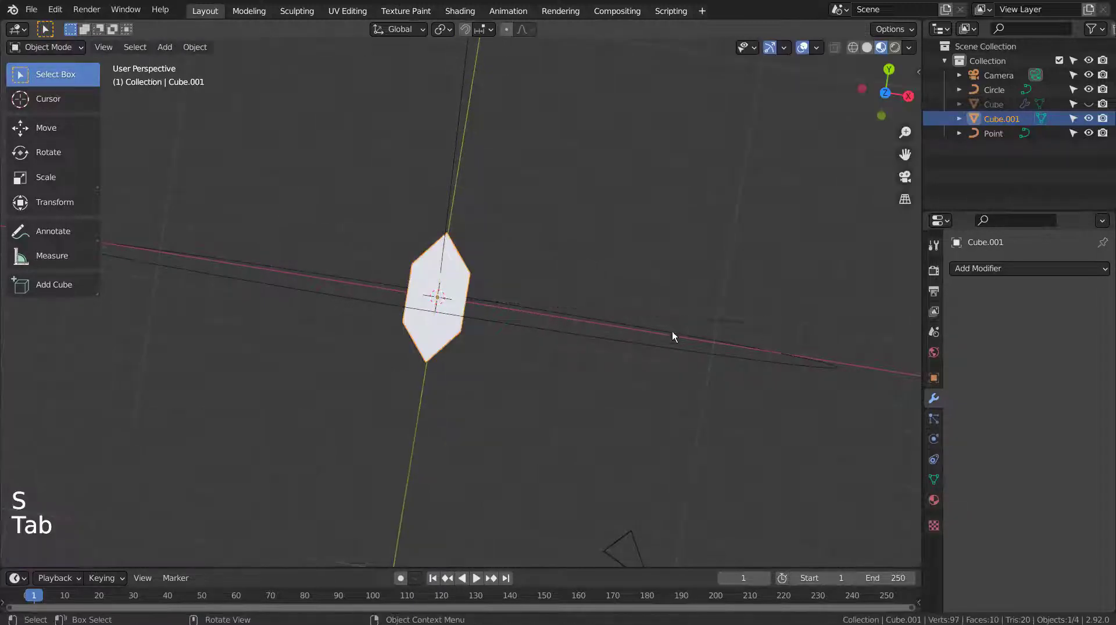
Step: Flatten the hexagon by scaling it along Z into a thin tile
middle_click_drag(673, 334, 665, 197)
middle_click(665, 197)
key("s")
key("z")
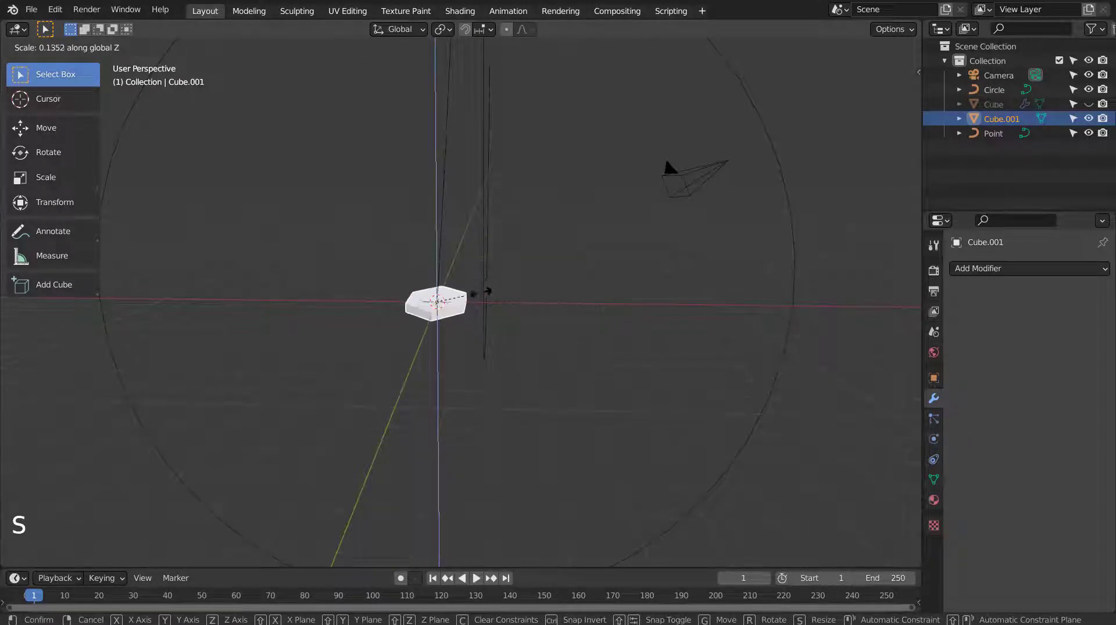
left_click(468, 297)
Step: Inspect the flat tile and show the green Cube again for comparison
key("Tab")
middle_click(582, 264)
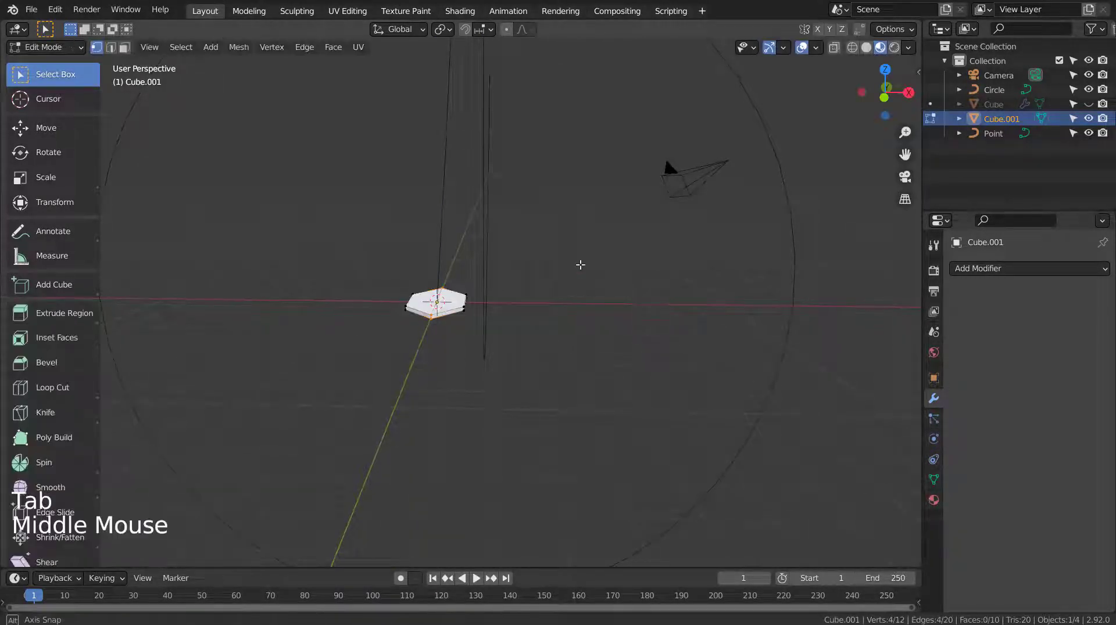
key("Tab")
middle_click_drag(582, 264, 567, 360)
left_click(1087, 104)
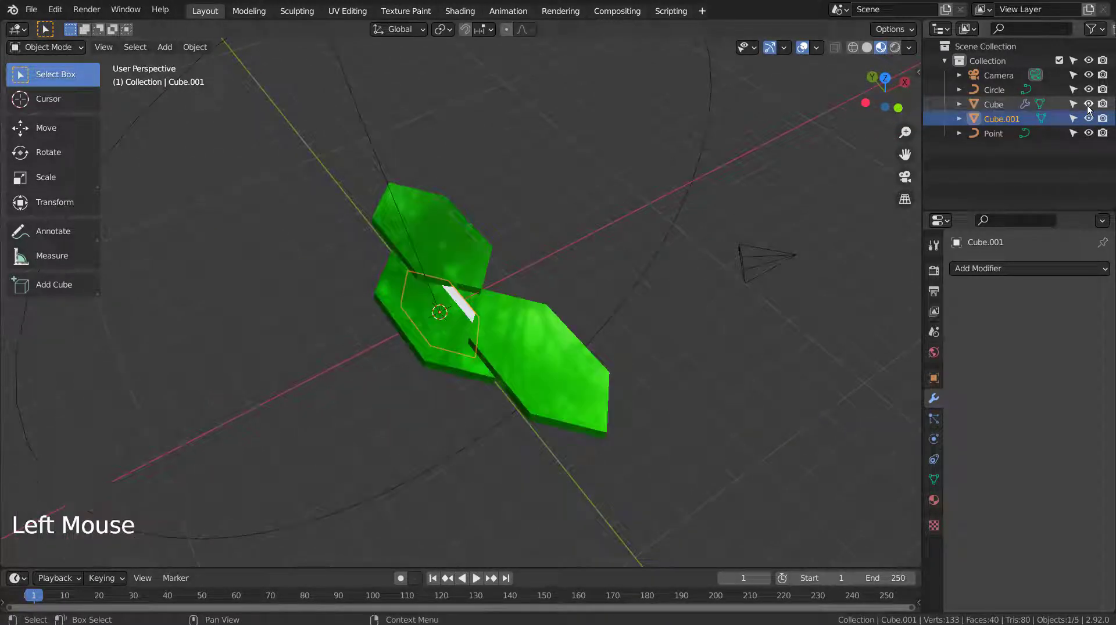
Step: Hide the green Cube and duplicate the tile up and to the right, overlapping it
left_click(1087, 105)
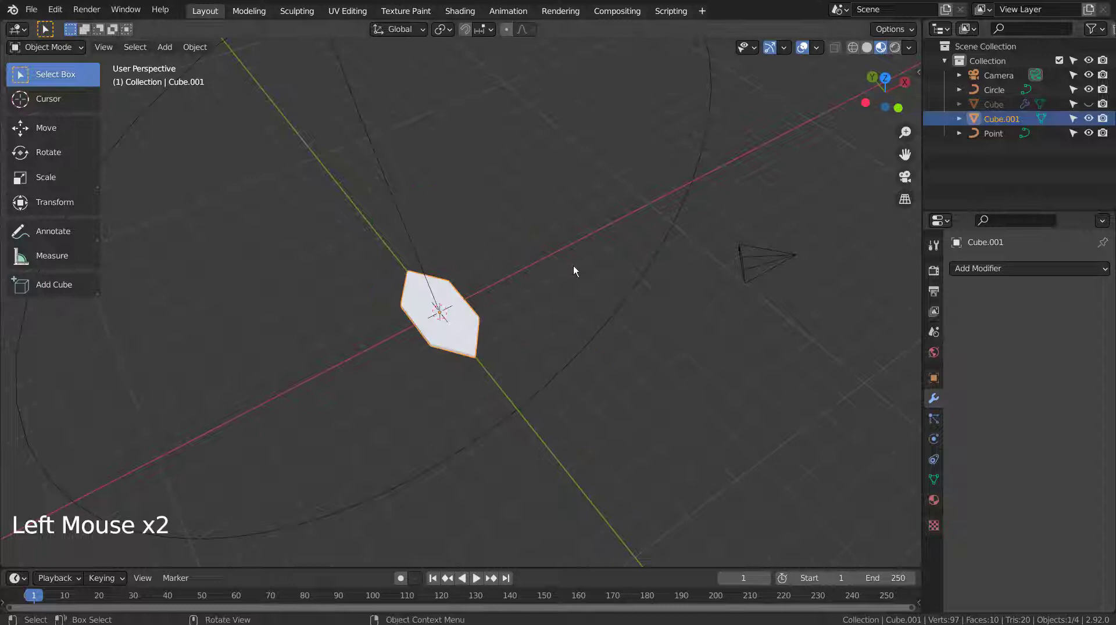
key("KP_1")
key("KP_7")
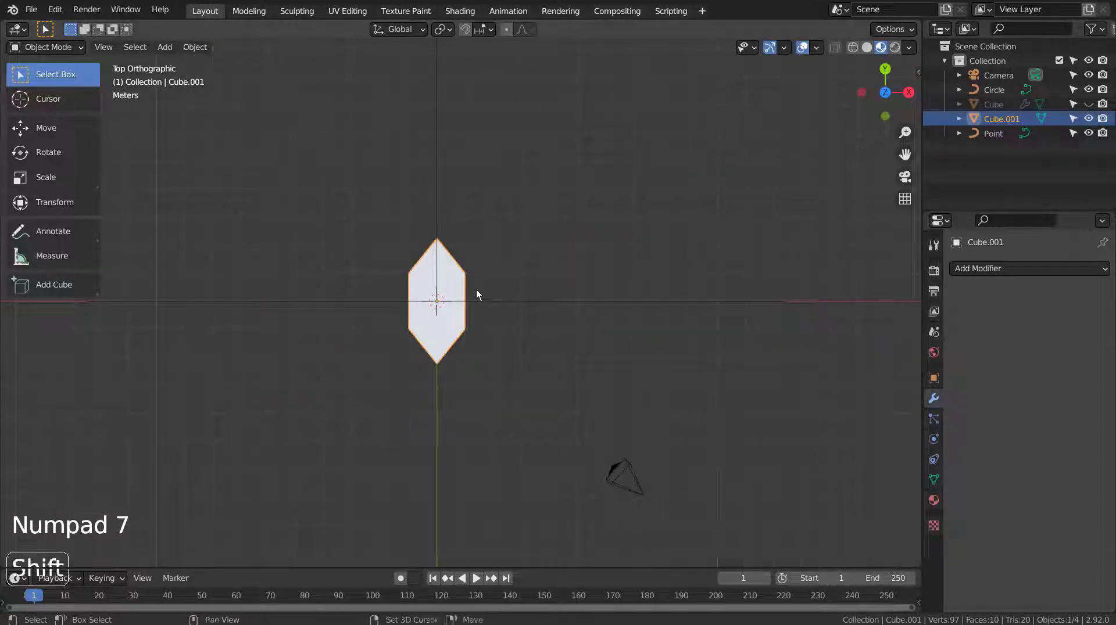
key("shift+d")
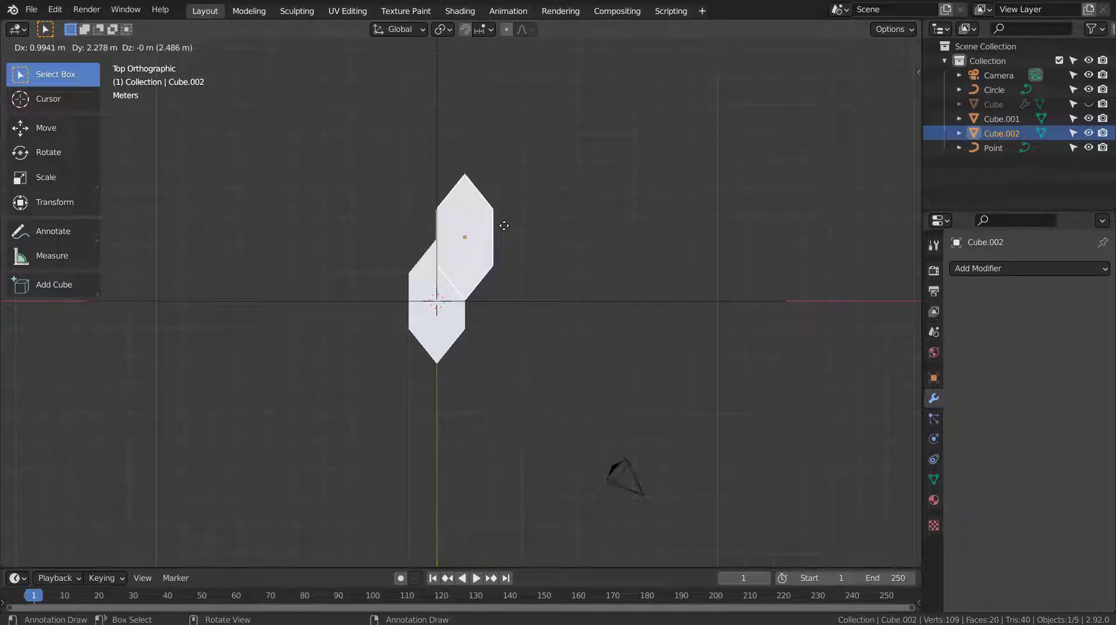
left_click(505, 226)
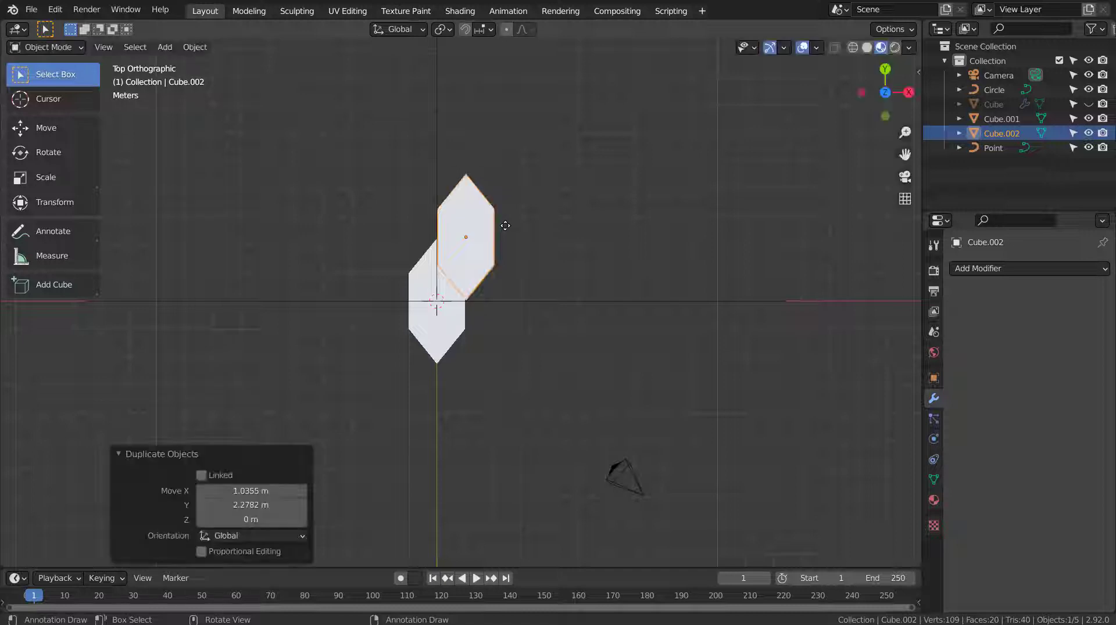
Step: Add a third tile copy moved along Y below the first
key("shift+d")
key("y")
key("y")
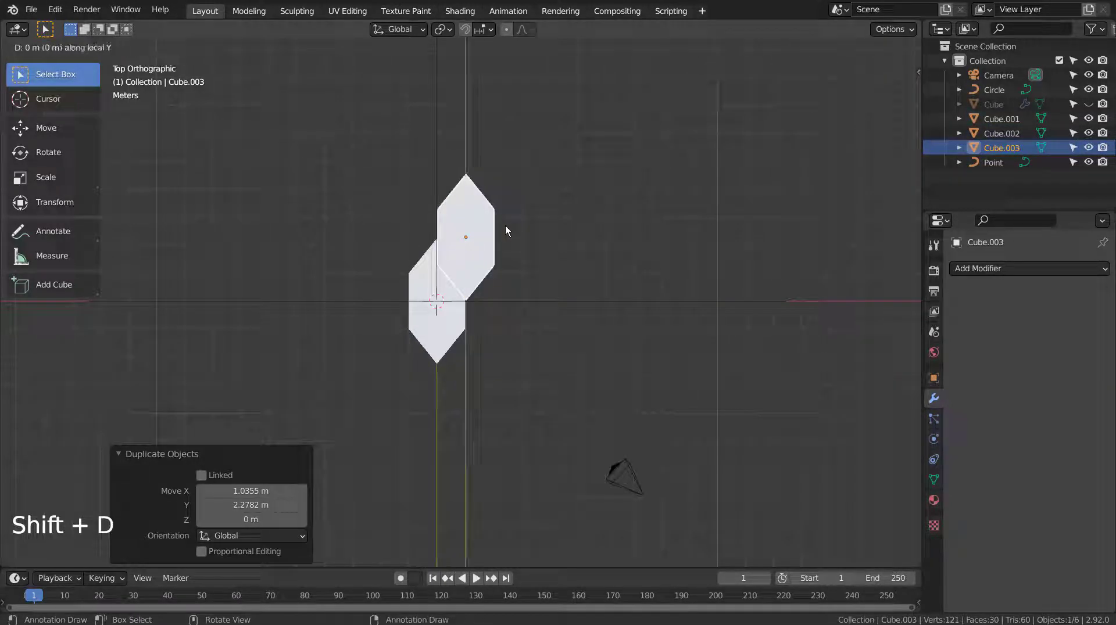
left_click(510, 350)
middle_click_drag(603, 429, 526, 309)
Step: Raise the two copied tiles, Cube.002 and Cube.003, slightly along Z
left_click(529, 324)
left_click(401, 293, "shift")
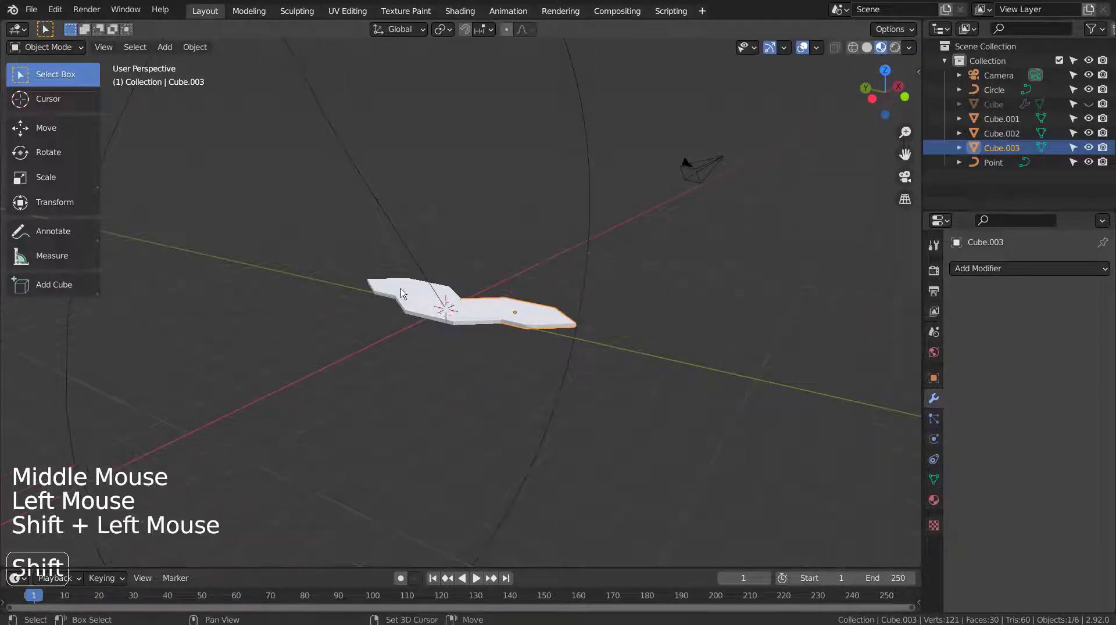
key("KP_3")
key("g")
key("z")
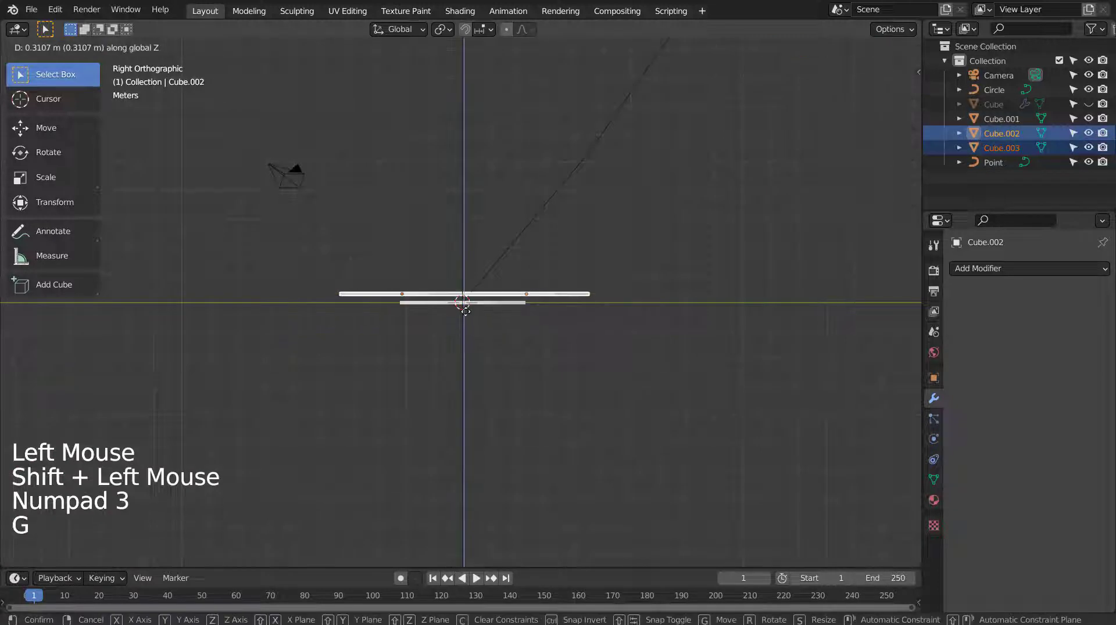
left_click(459, 313)
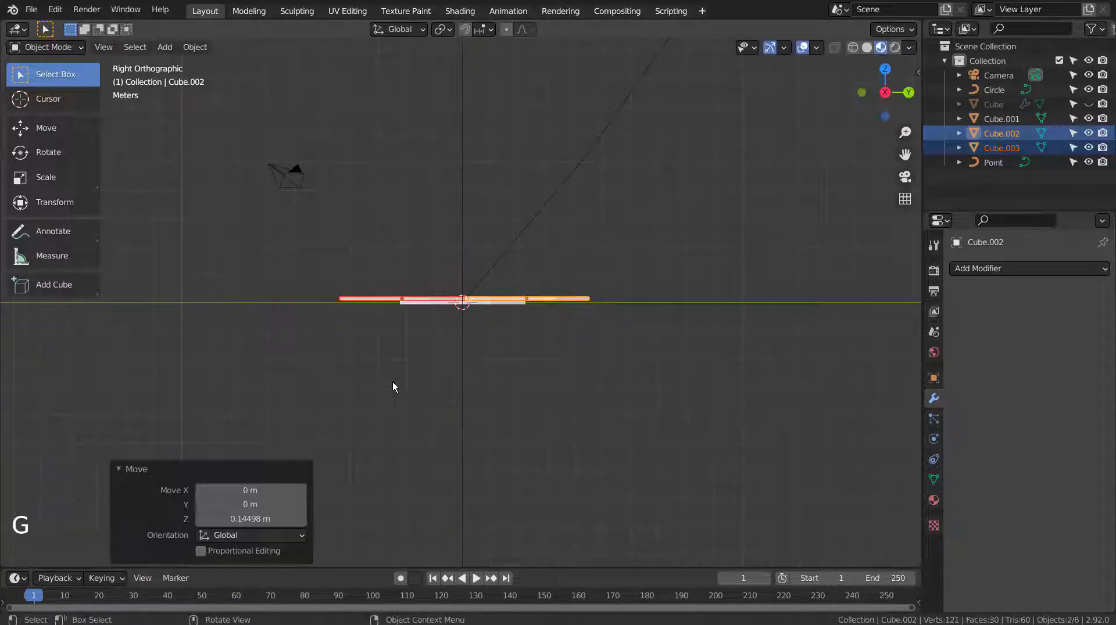
middle_click_drag(392, 387, 602, 379)
Step: Join the three hexagon tiles into one object with Cube.001 active
left_click(601, 441)
left_click(644, 363)
middle_click(601, 379)
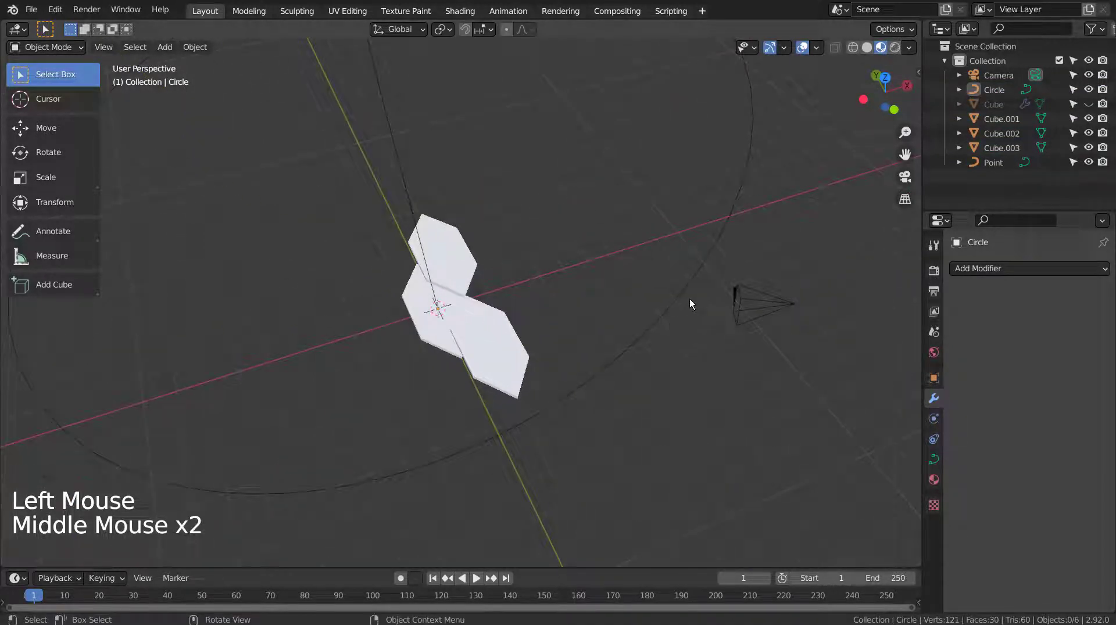
left_click(423, 281)
left_click(423, 285, "shift")
left_click(488, 339)
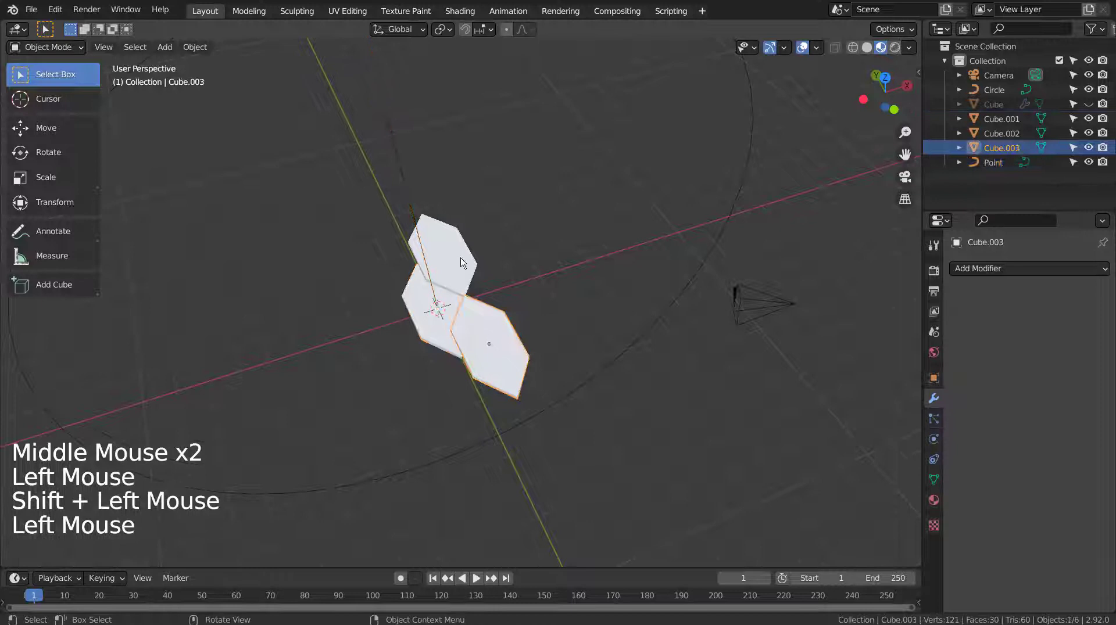
left_click(447, 330, "shift")
left_click(442, 341, "shift")
key("ctrl+j")
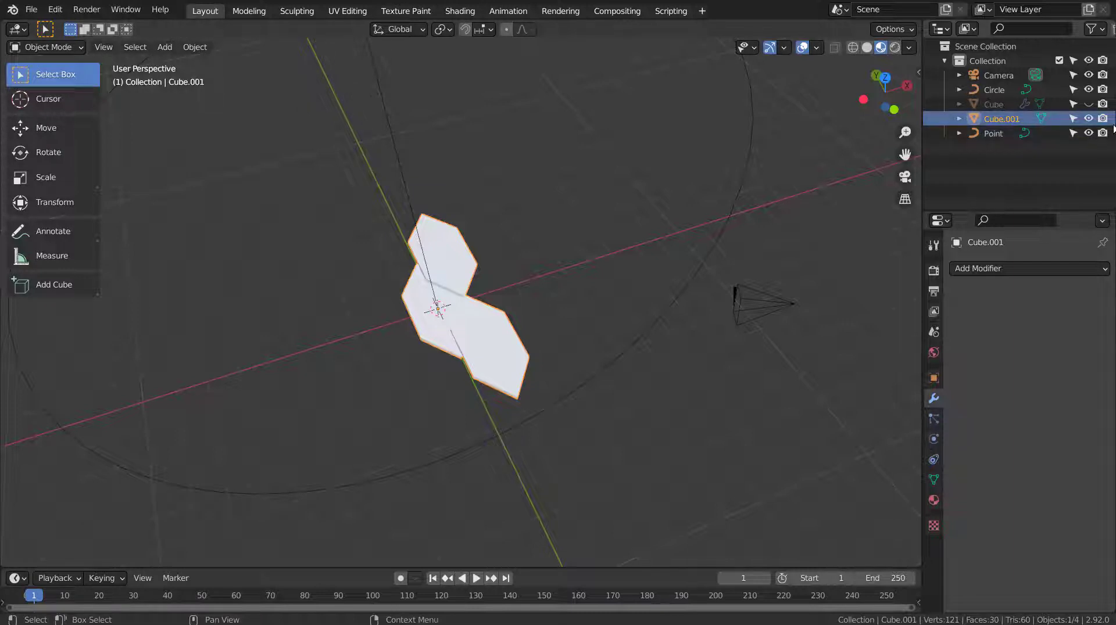
Step: Hide Cube.001, show the green Cube again and select it
left_click(1089, 119)
left_click(1089, 104)
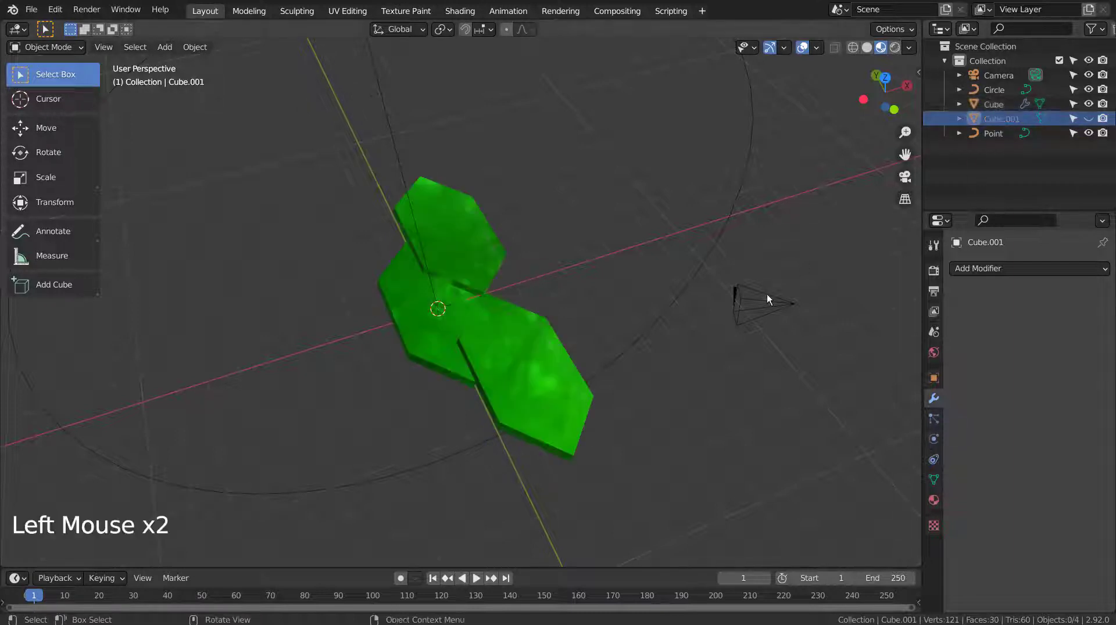
middle_click_drag(766, 296, 594, 283)
left_click(517, 271)
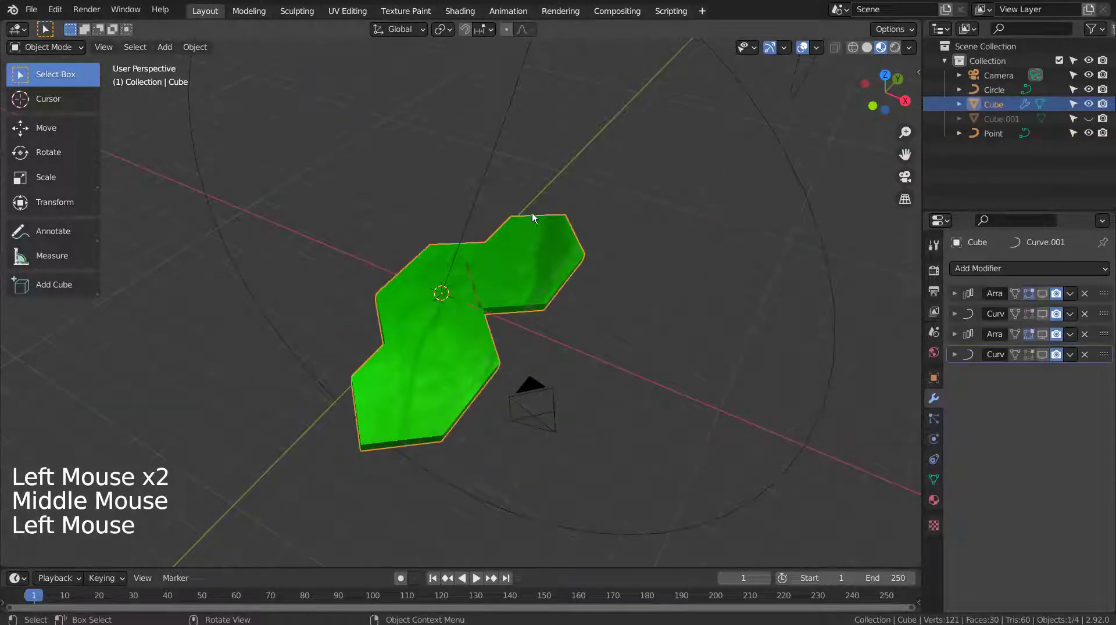
Step: Bring up the scale material's nodes in a maximized Shading node editor
left_click(459, 10)
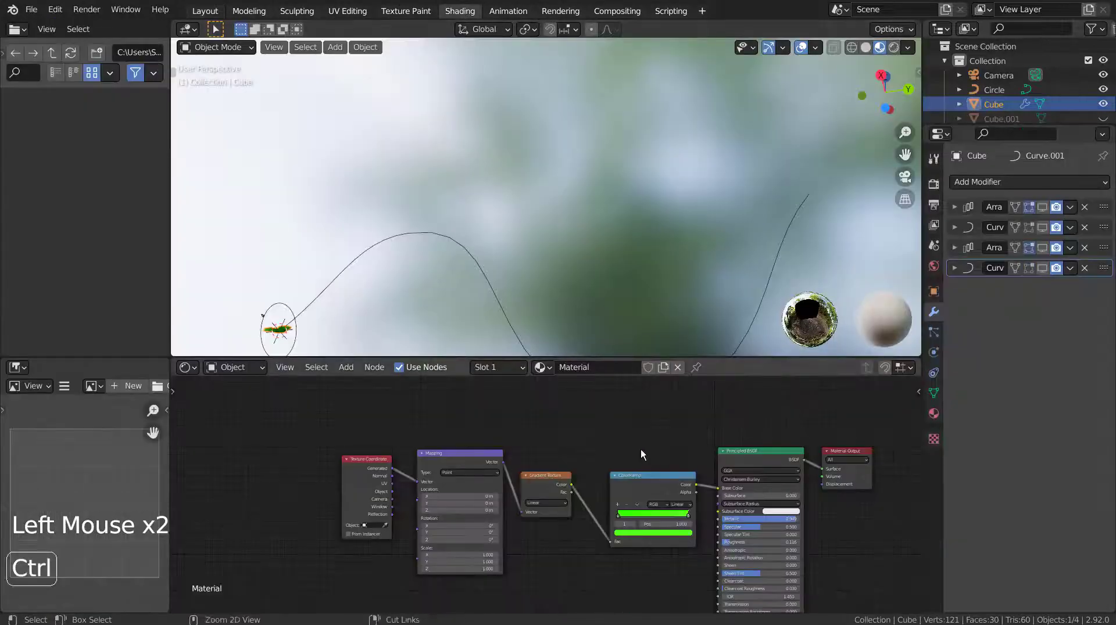
key("ctrl+space")
scroll(661, 433, "down", 3)
middle_click_drag(661, 430, 605, 394, "shift")
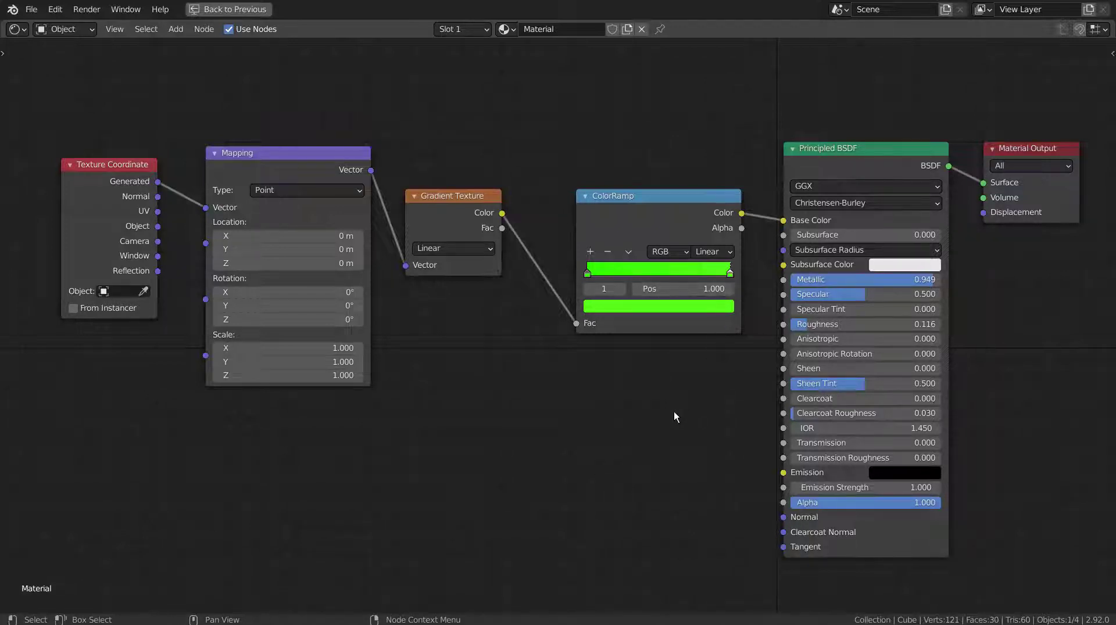
Step: Lower the first ColorRamp stop's V to 0.154, then restore the layout and frame the scales
left_click(587, 272)
left_click(607, 306)
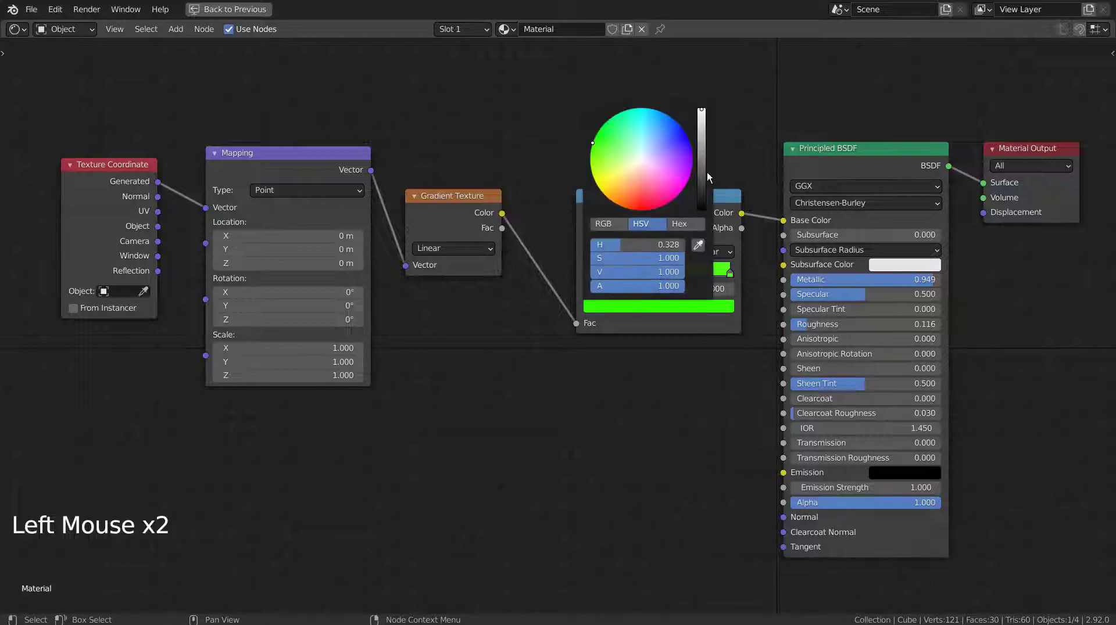
left_click_drag(706, 172, 702, 167)
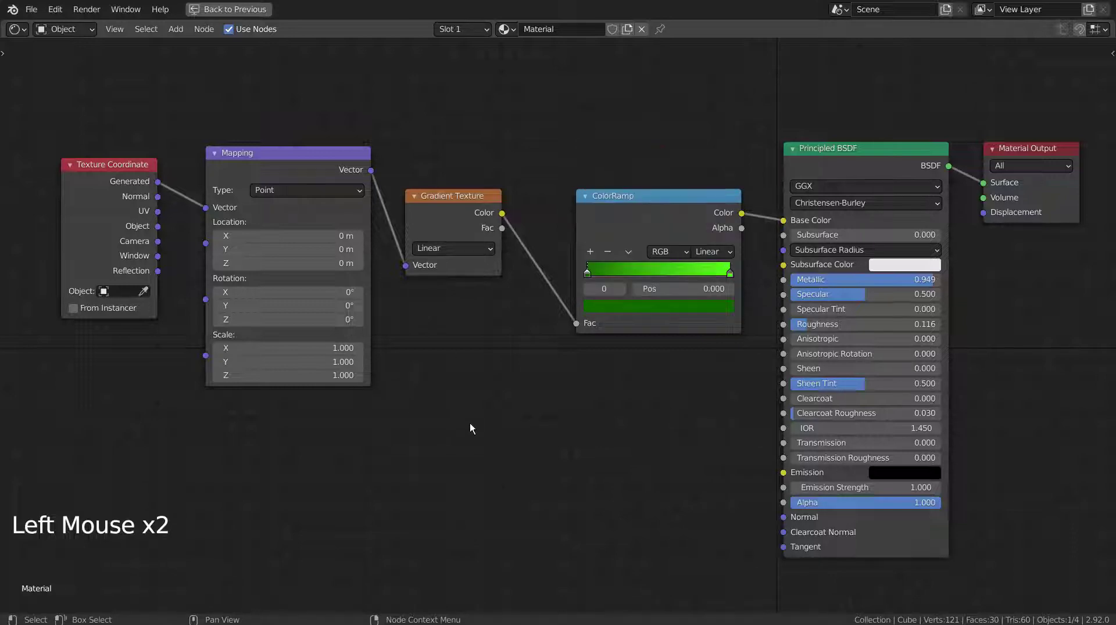
key("ctrl+space")
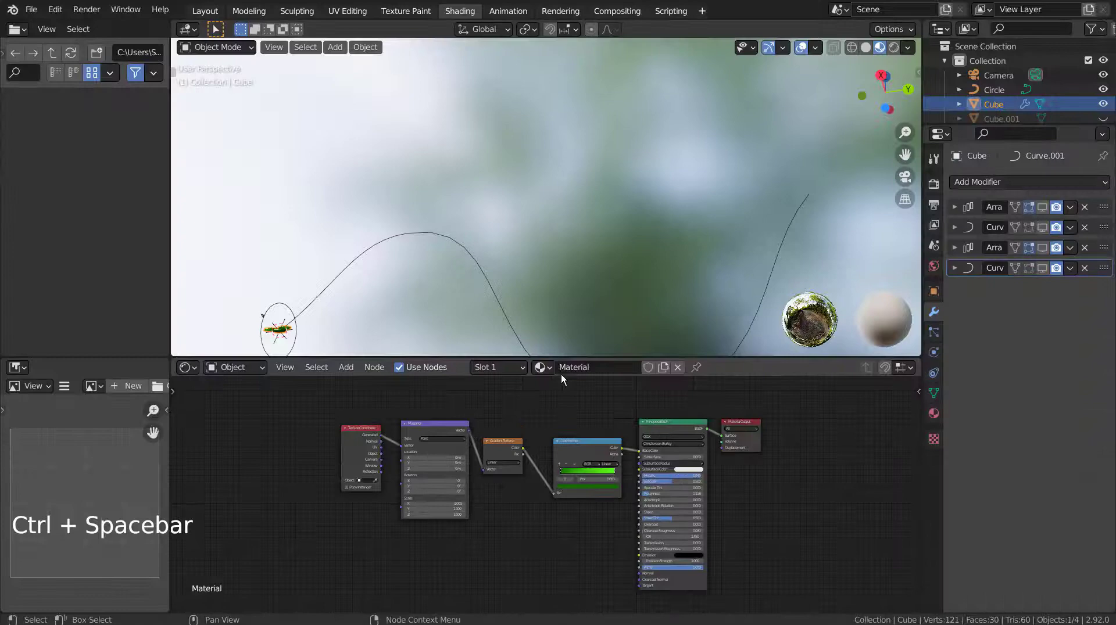
key("KP_Decimal")
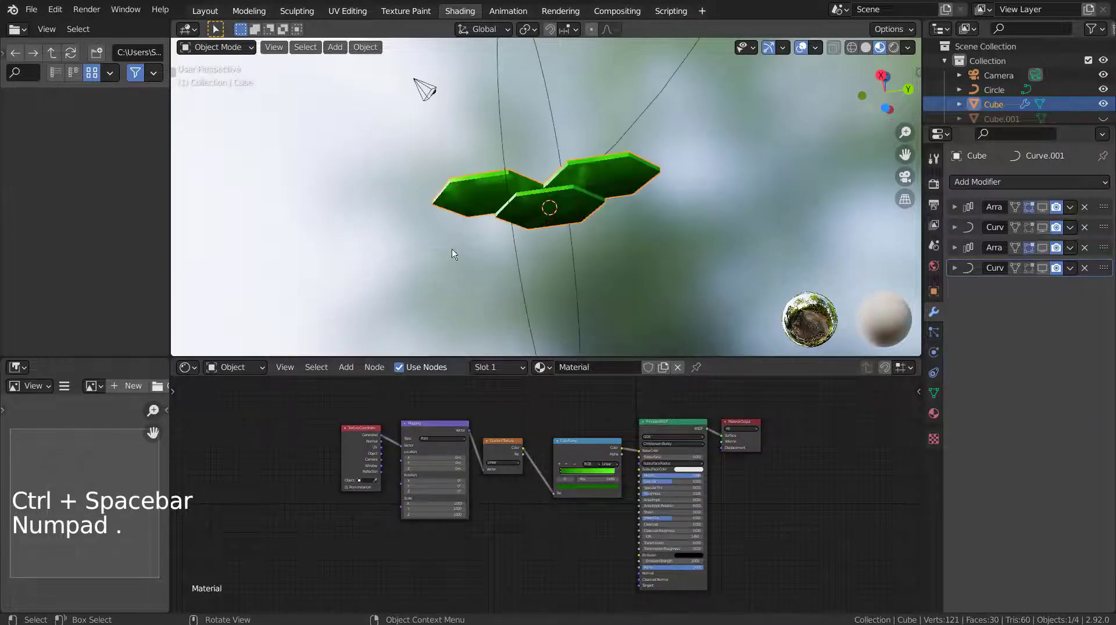
middle_click_drag(424, 87, 713, 167)
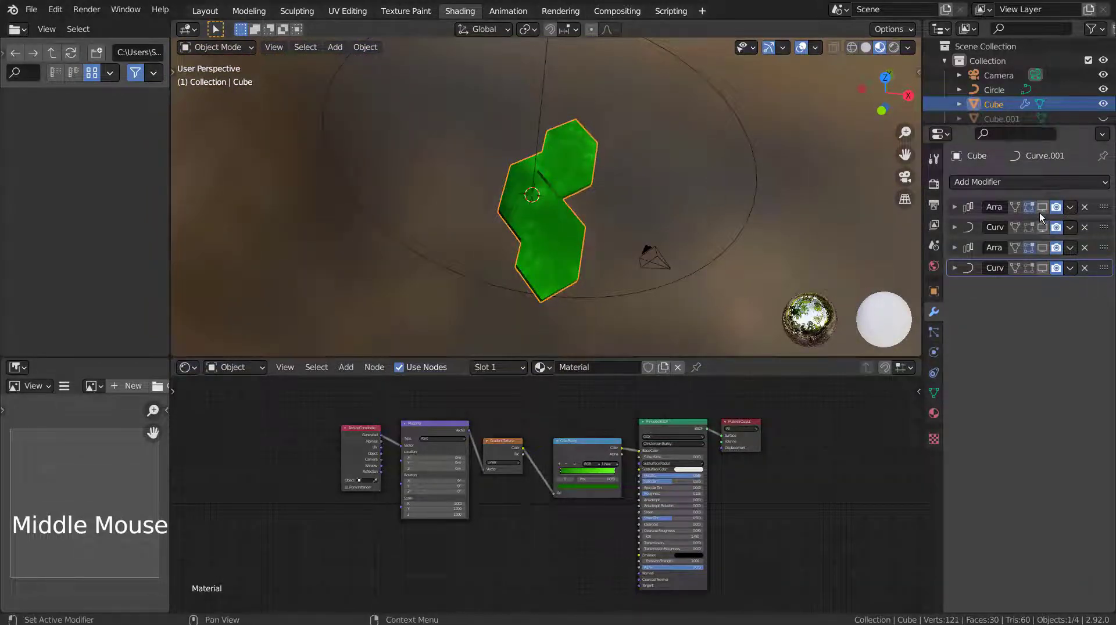
Step: In Layout, enable the first Array modifier in the viewport, showing a 40-scale strip
left_click(205, 11)
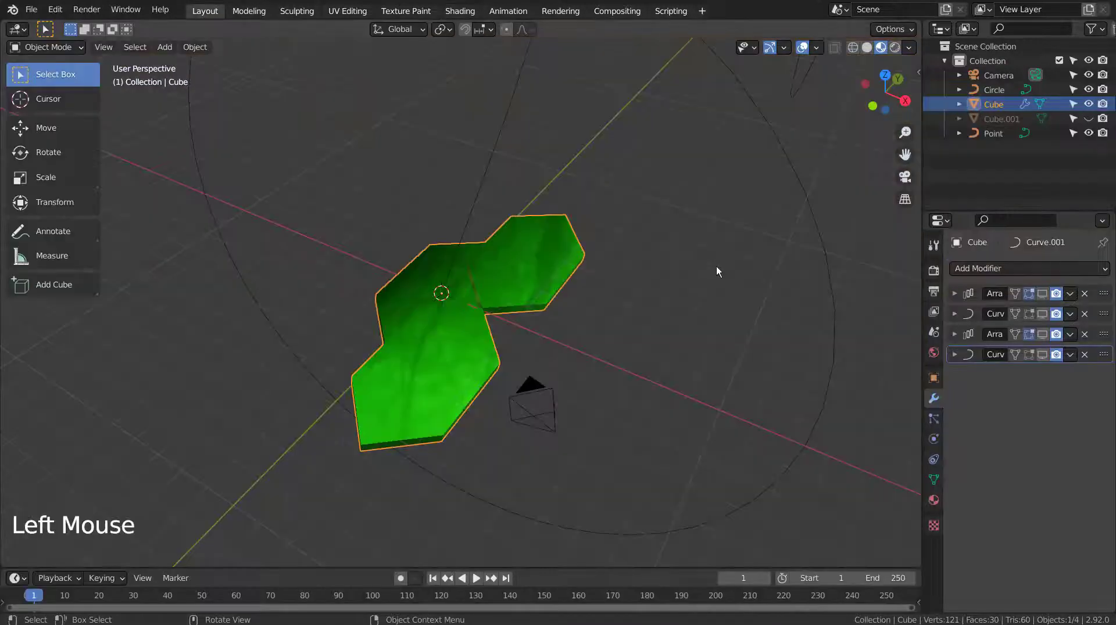
scroll(761, 329, "down", 4)
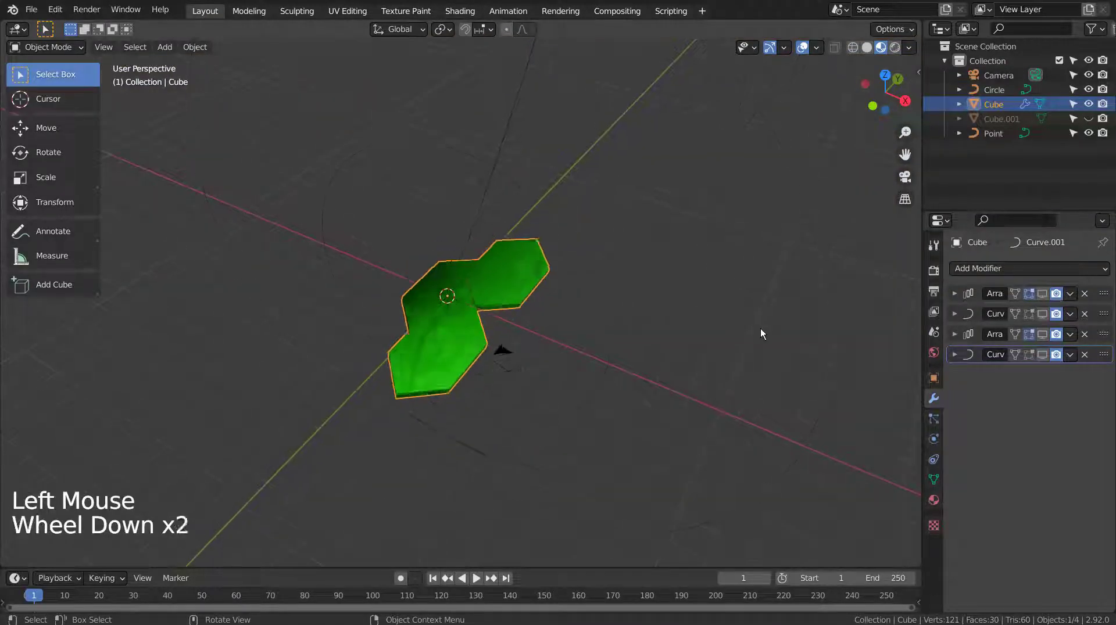
left_click(955, 294)
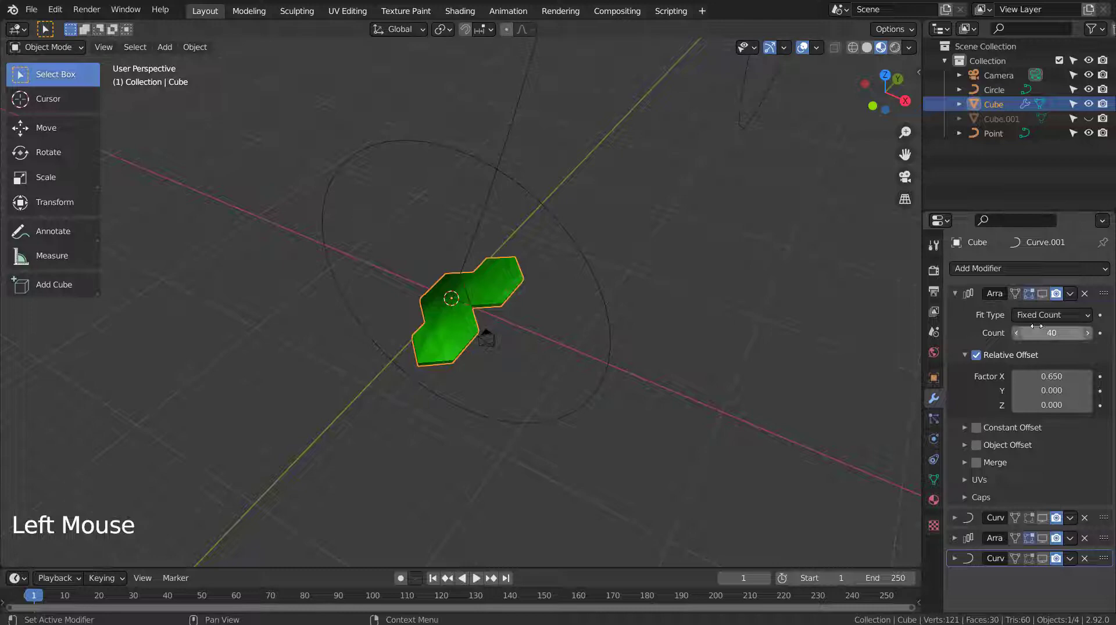
left_click(1042, 293)
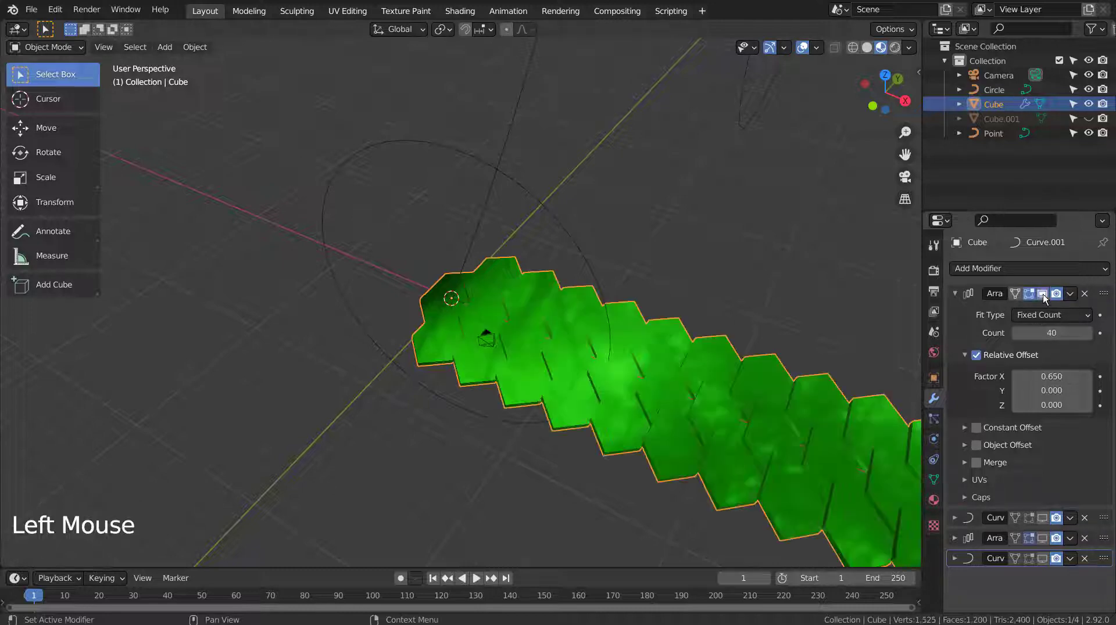
scroll(730, 388, "down", 3)
middle_click_drag(730, 388, 426, 392, "shift")
scroll(428, 392, "down", 4)
middle_click_drag(591, 400, 513, 371, "shift")
scroll(429, 374, "up", 2)
middle_click_drag(427, 376, 422, 300, "shift")
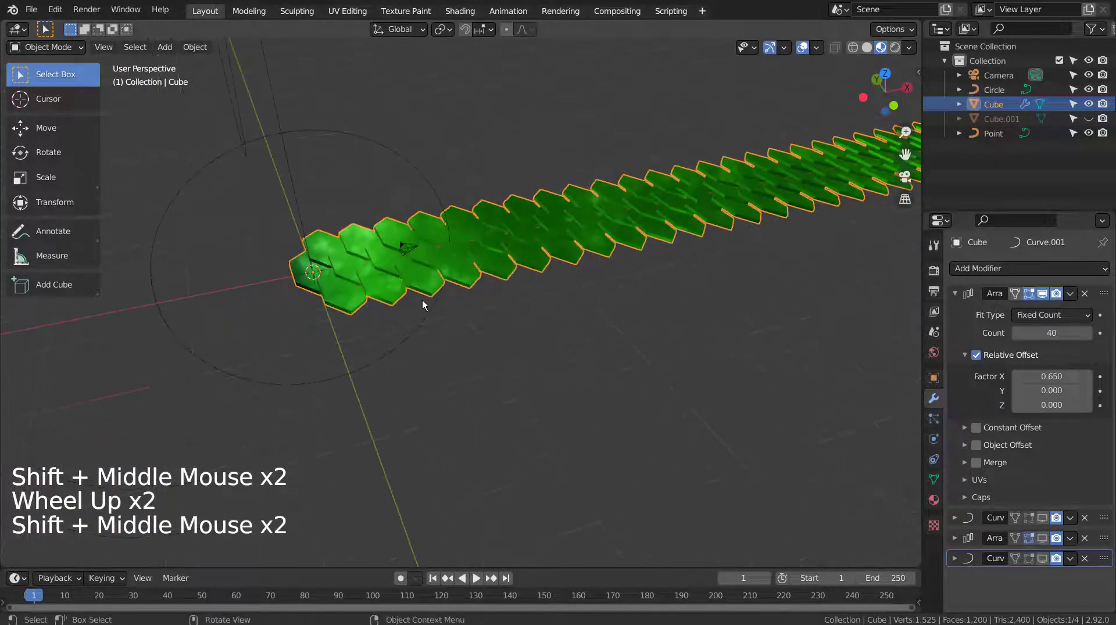
Step: Enable the Curve modifier in the viewport so the scale strip bends
left_click(1042, 517)
middle_click_drag(723, 399, 608, 339)
scroll(721, 346, "up", 3)
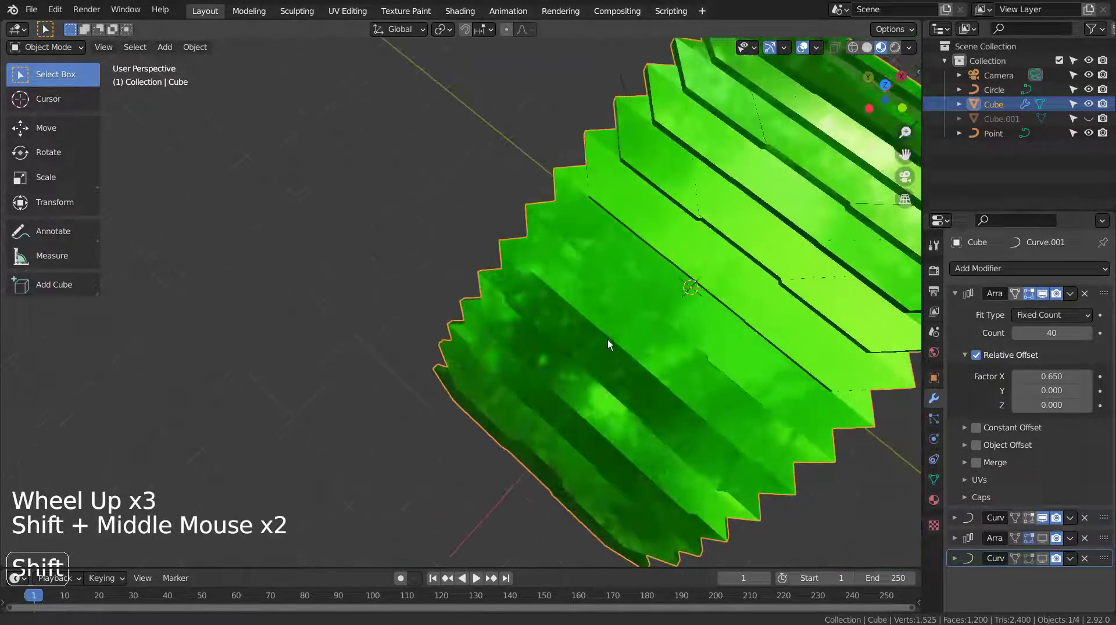
middle_click_drag(675, 355, 616, 312)
middle_click(615, 312)
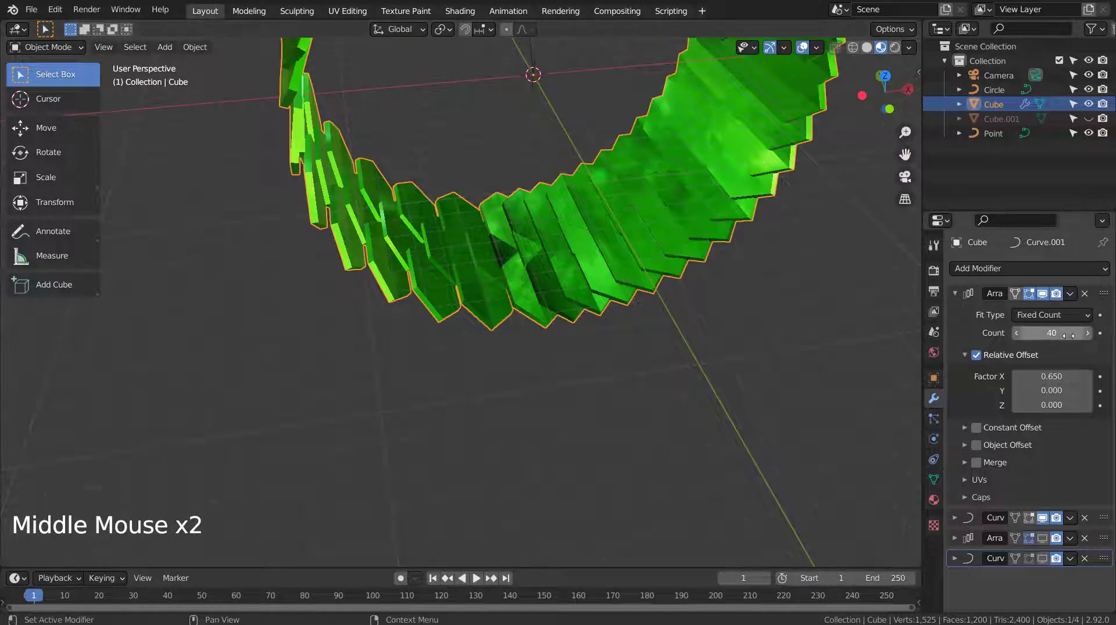
Step: Set the array Count to 24 so the scales curl into a ring
left_click_drag(1068, 336, 1031, 336)
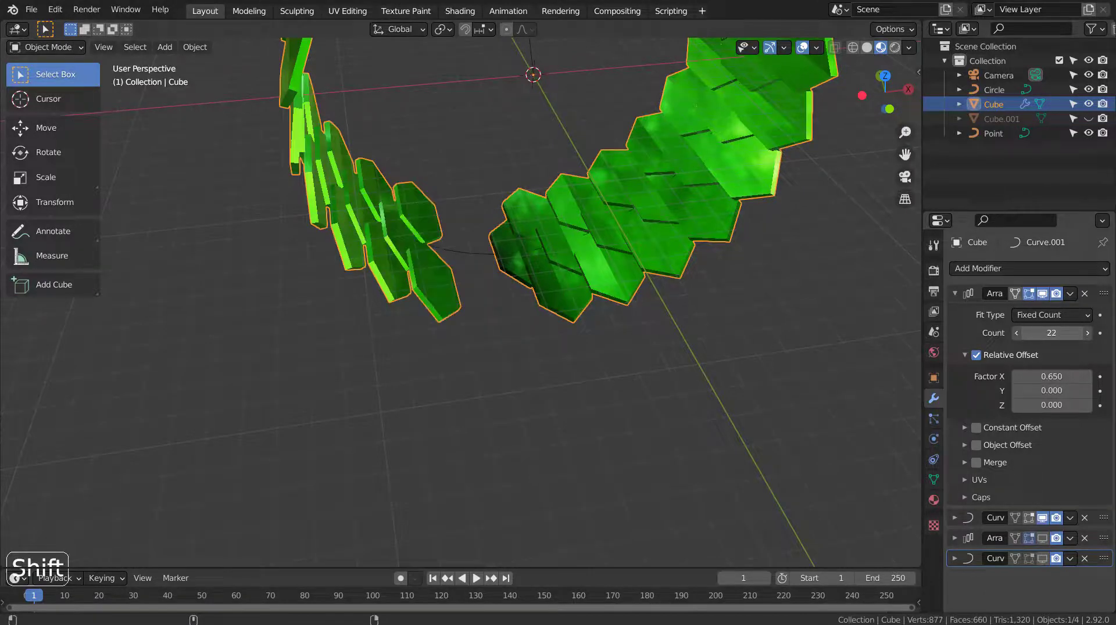
left_click(1086, 334)
left_click(1085, 334)
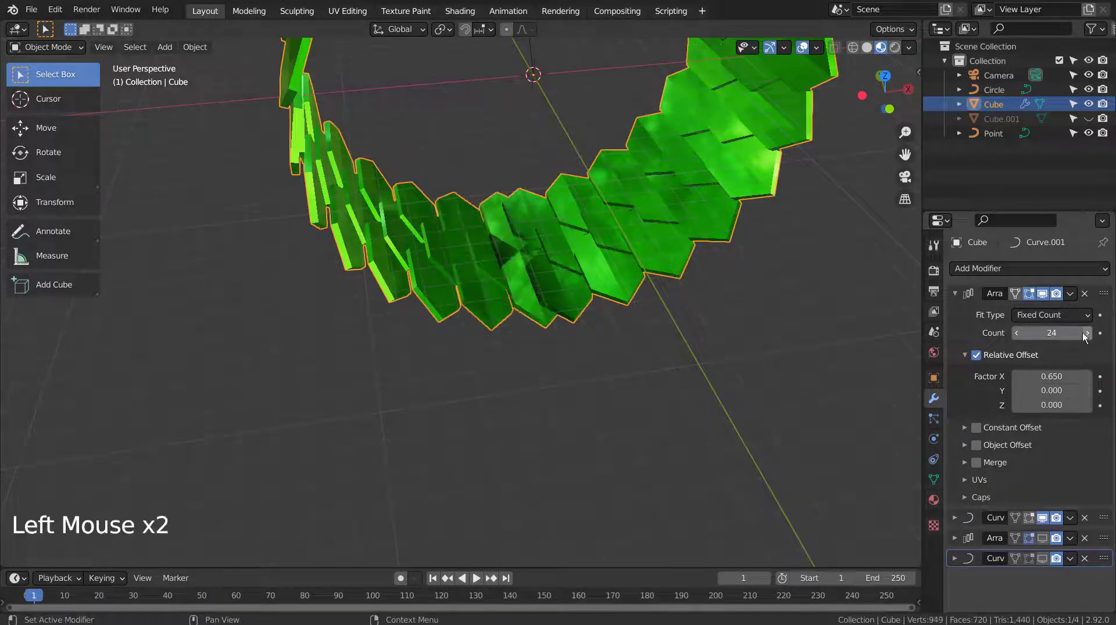
middle_click_drag(814, 354, 803, 376)
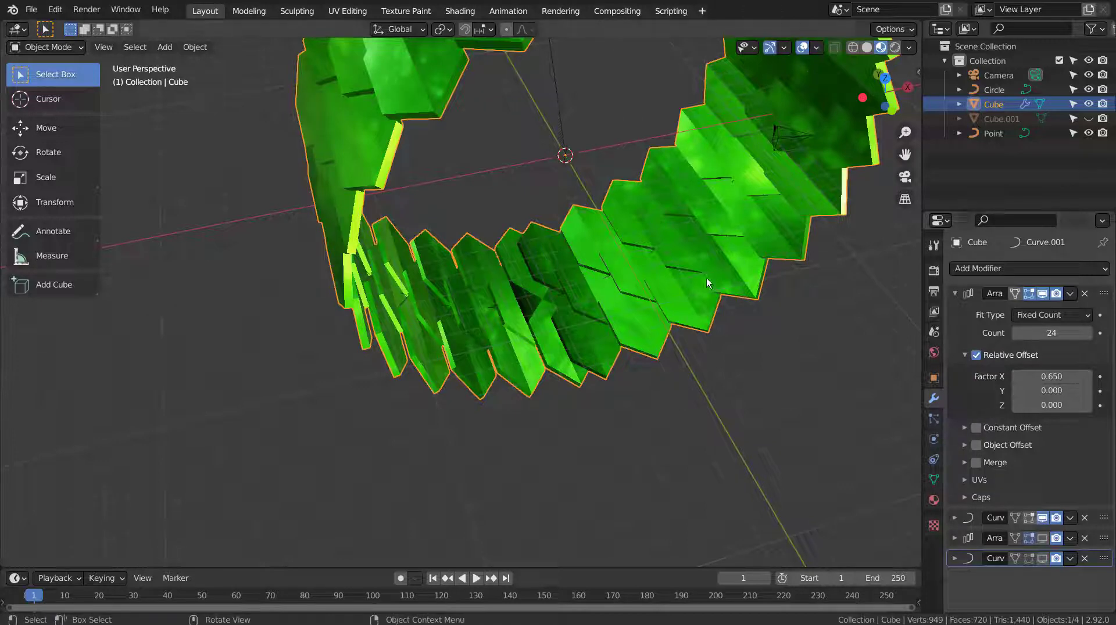
scroll(676, 290, "down", 2)
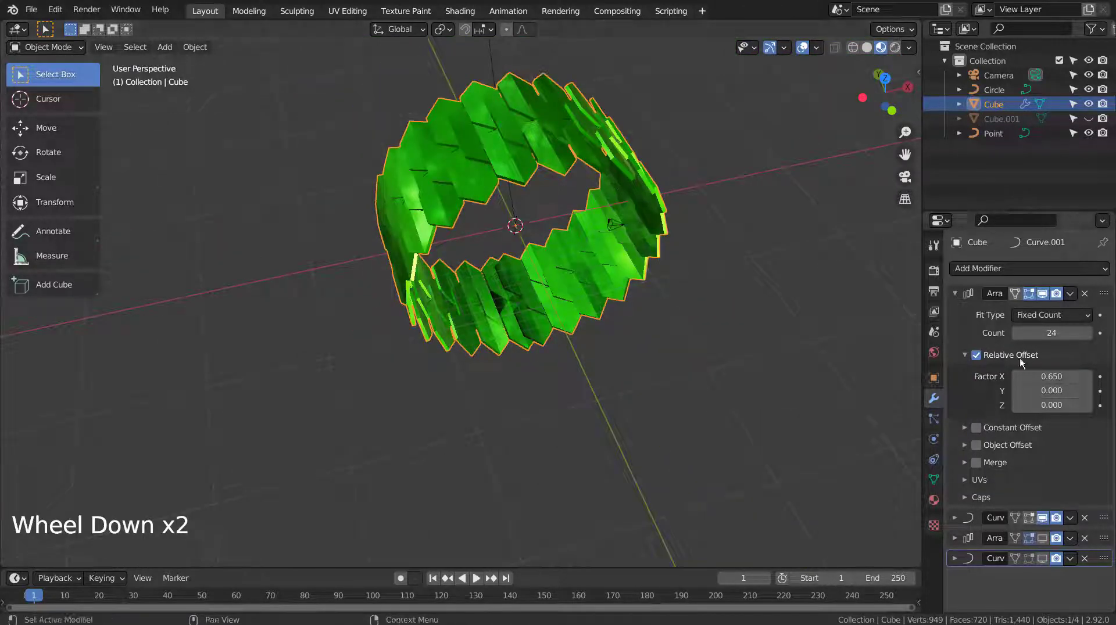
Step: Hide the green ring, show Cube.001 and give it an Array modifier
left_click(1088, 103)
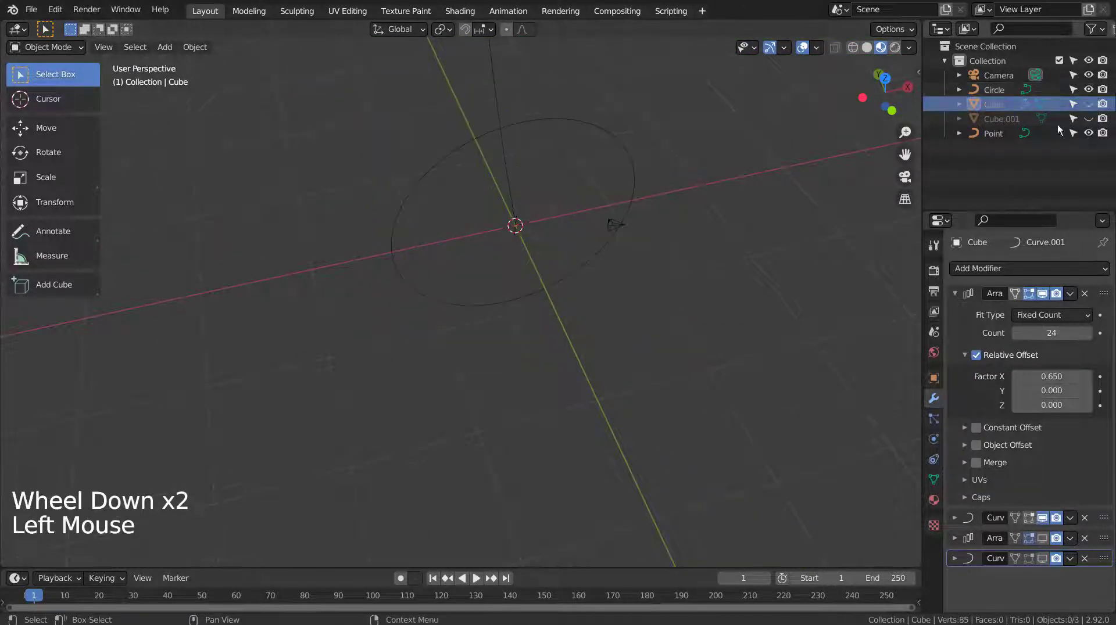
left_click(1088, 118)
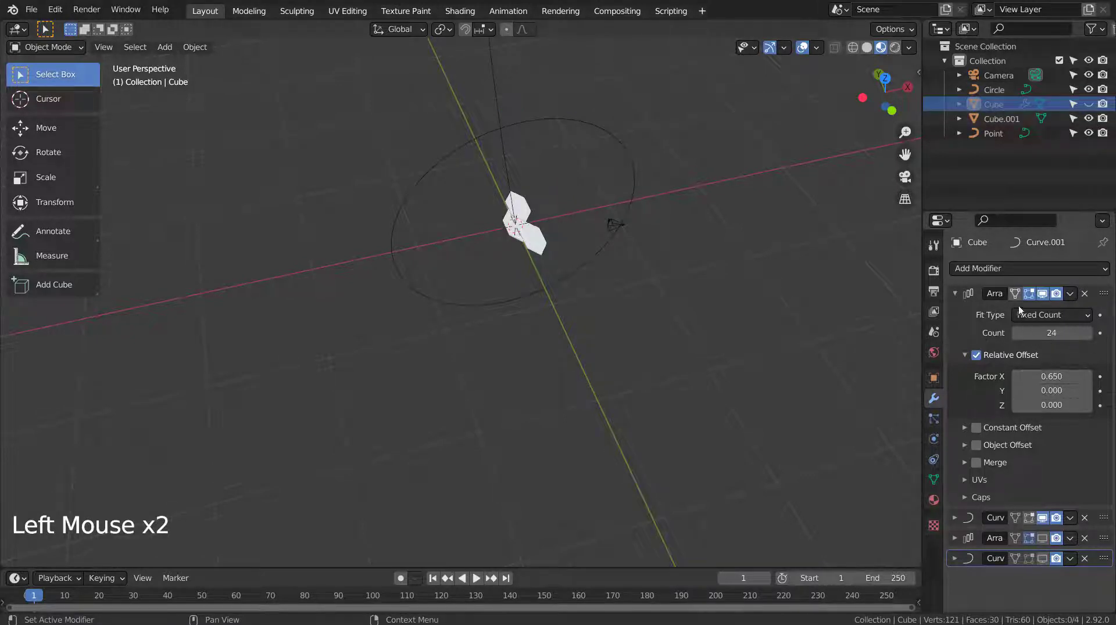
left_click(1023, 121)
left_click(993, 278)
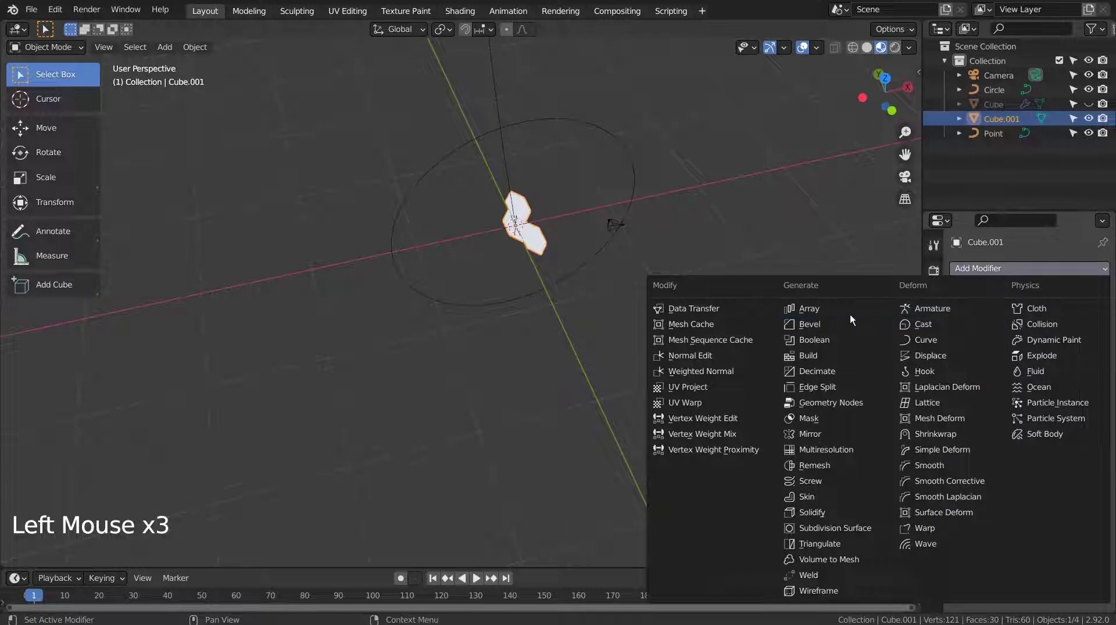
left_click(797, 310)
Step: Set Cube.001's array to 24 copies at a 0.720 offset, then select the original circle
left_click_drag(1046, 333, 1087, 333)
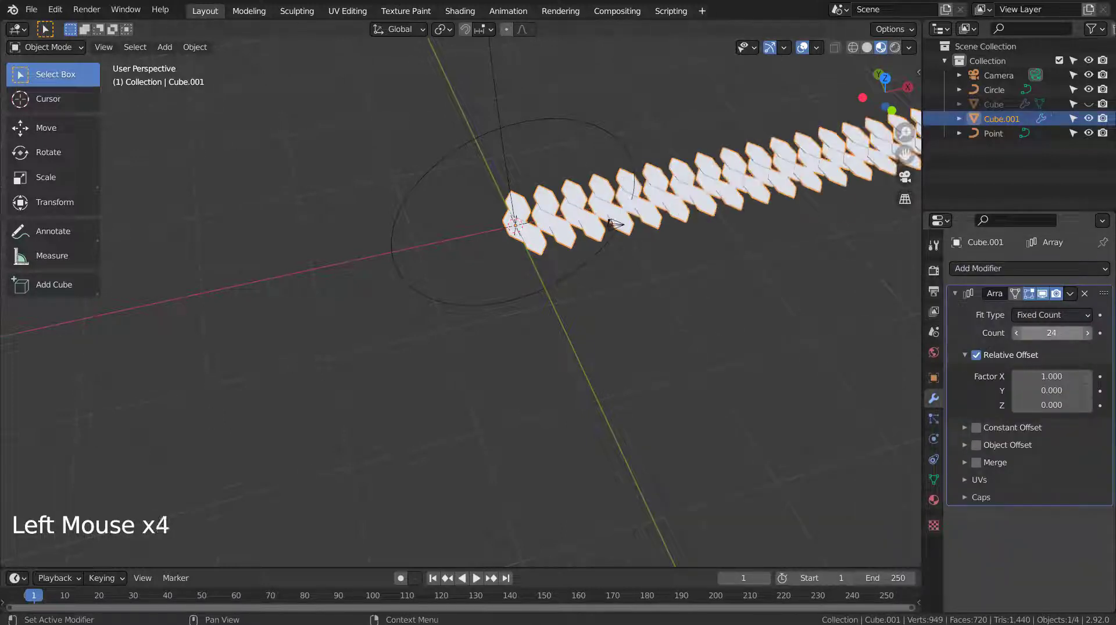
left_click_drag(1050, 377, 988, 376, "shift")
left_click(619, 347)
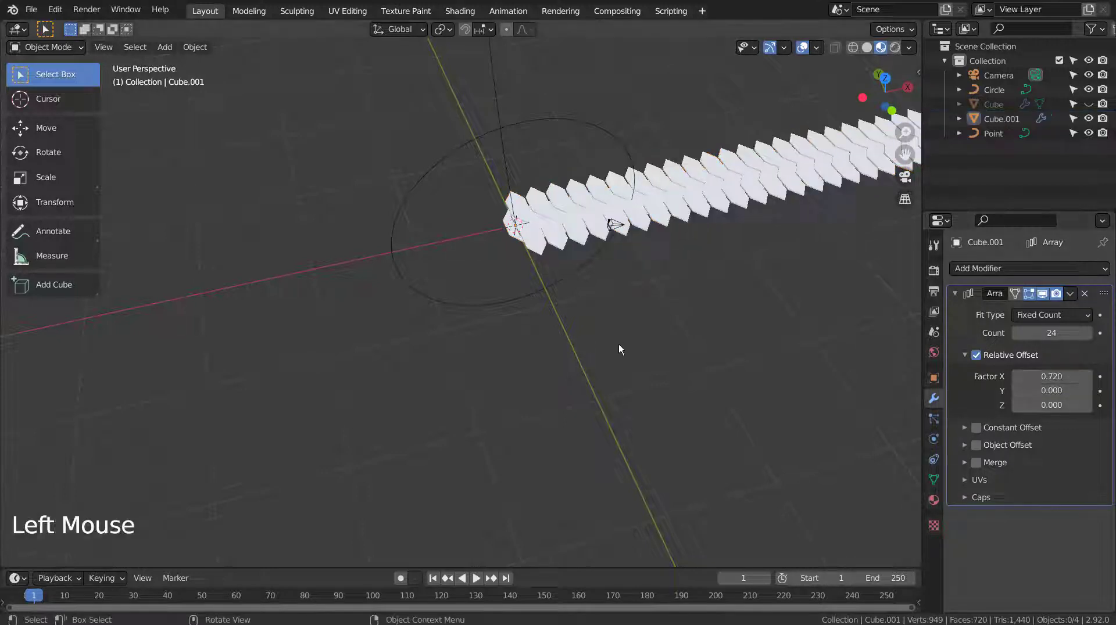
middle_click(626, 109)
left_click(637, 129)
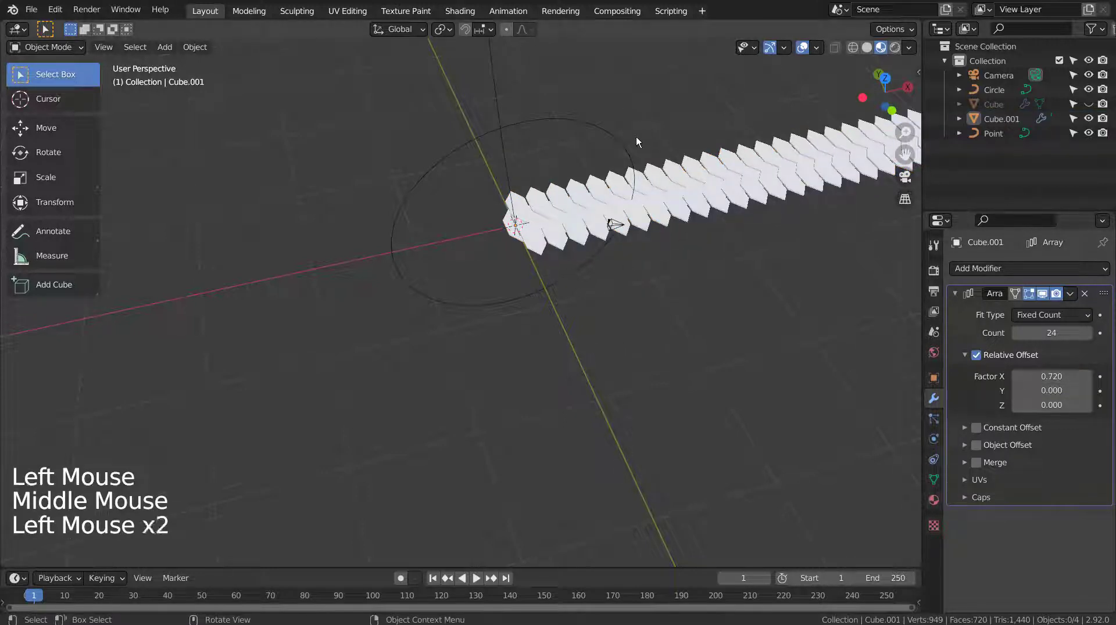
left_click(633, 148)
Step: Add a new curve circle and make it a 3D curve
middle_click_drag(688, 327, 674, 313)
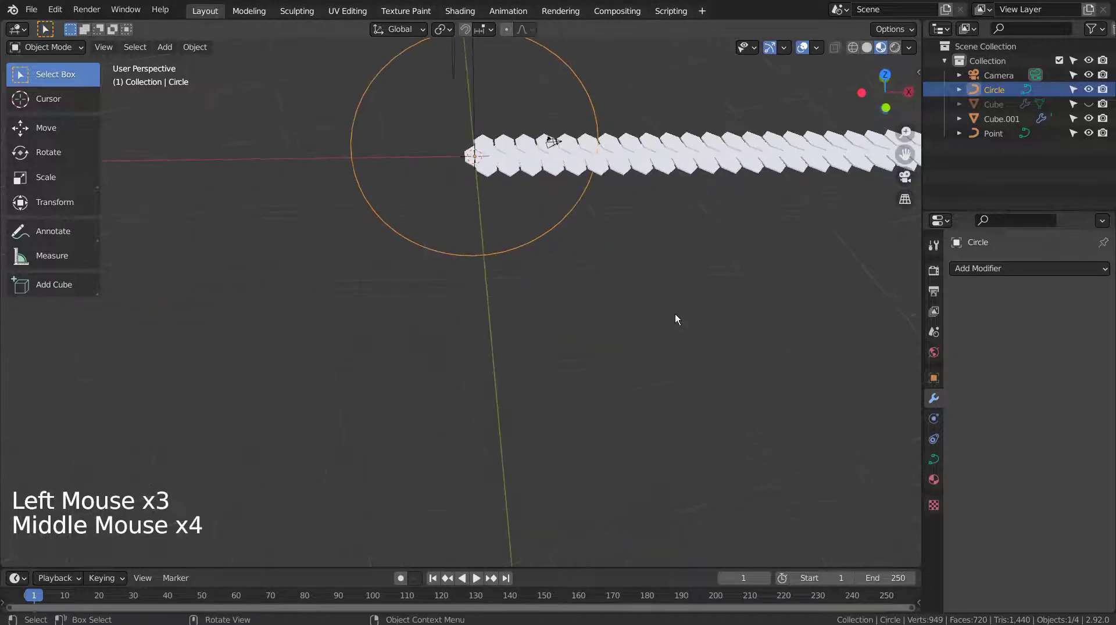
middle_click(674, 314)
left_click(665, 312)
key("shift+a")
mouse_move(667, 313)
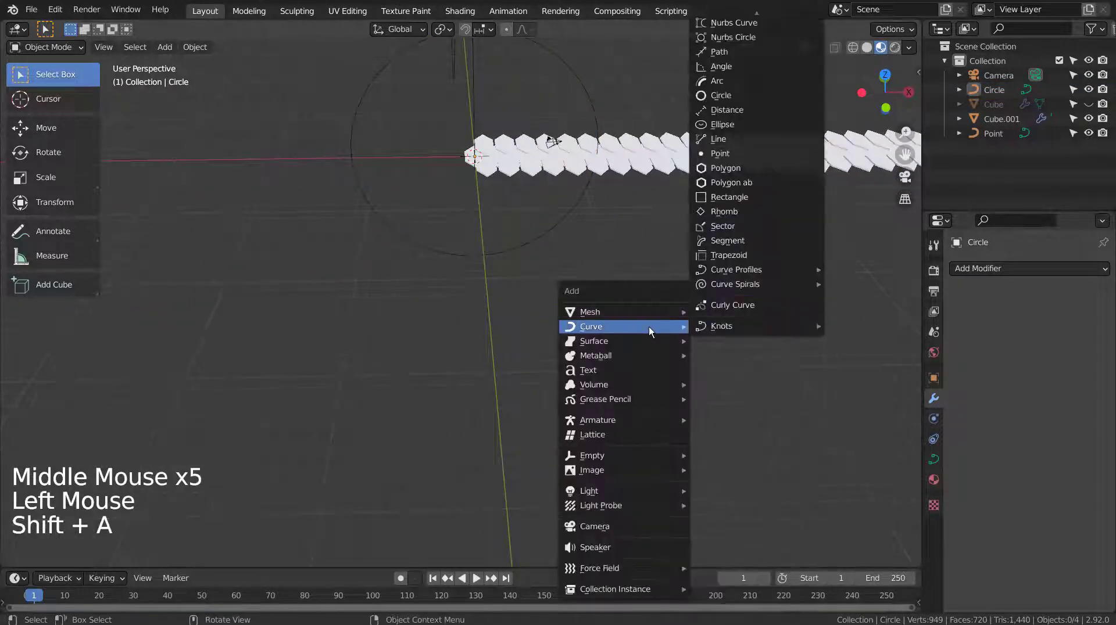
left_click(755, 93)
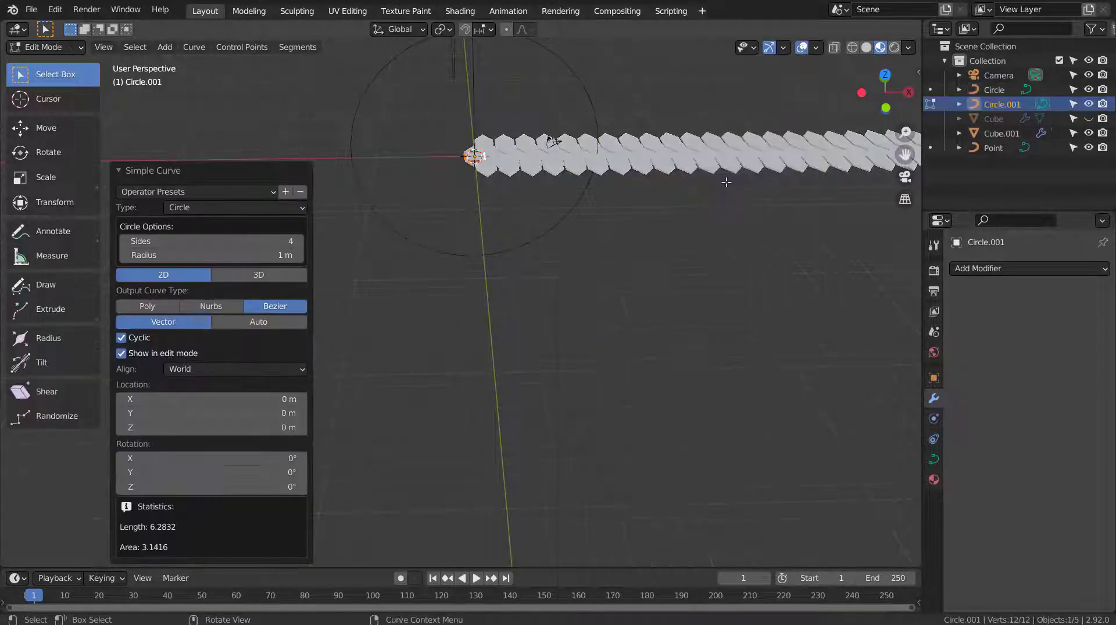
left_click(259, 275)
Step: Scale the new circle to 12.916 and rotate it 90° about X
key("Tab")
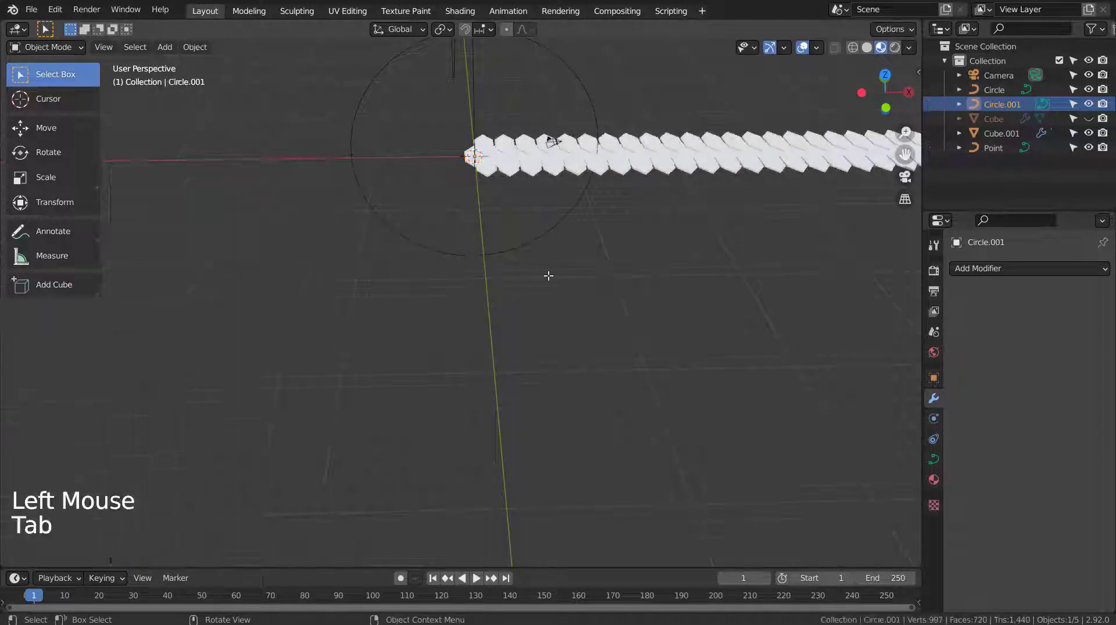
key("s")
left_click(448, 256)
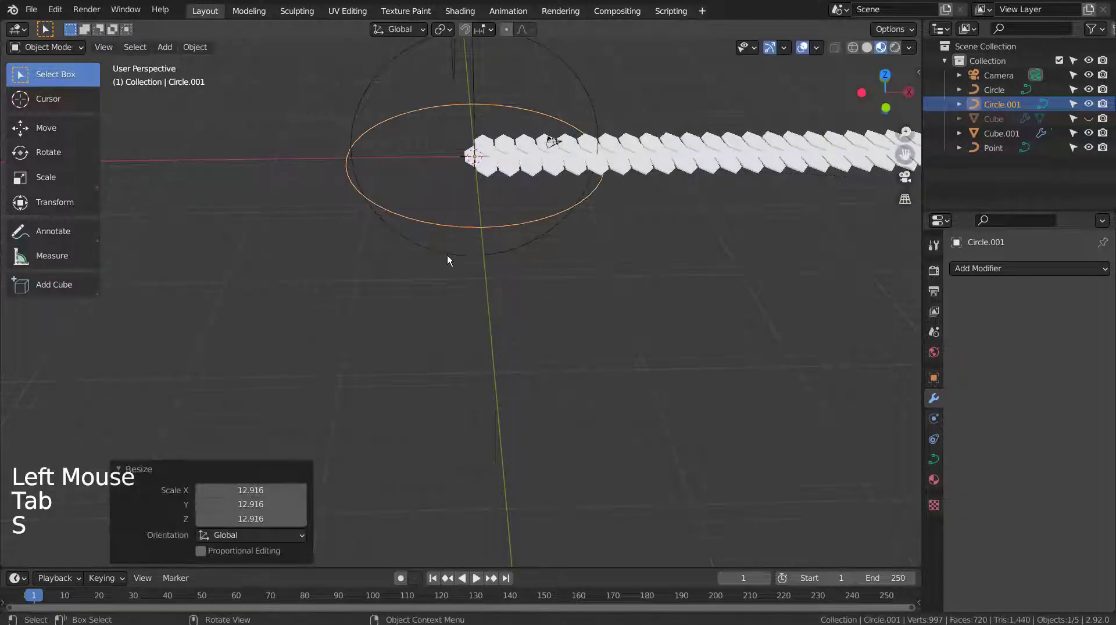
type("rx90")
key("Return")
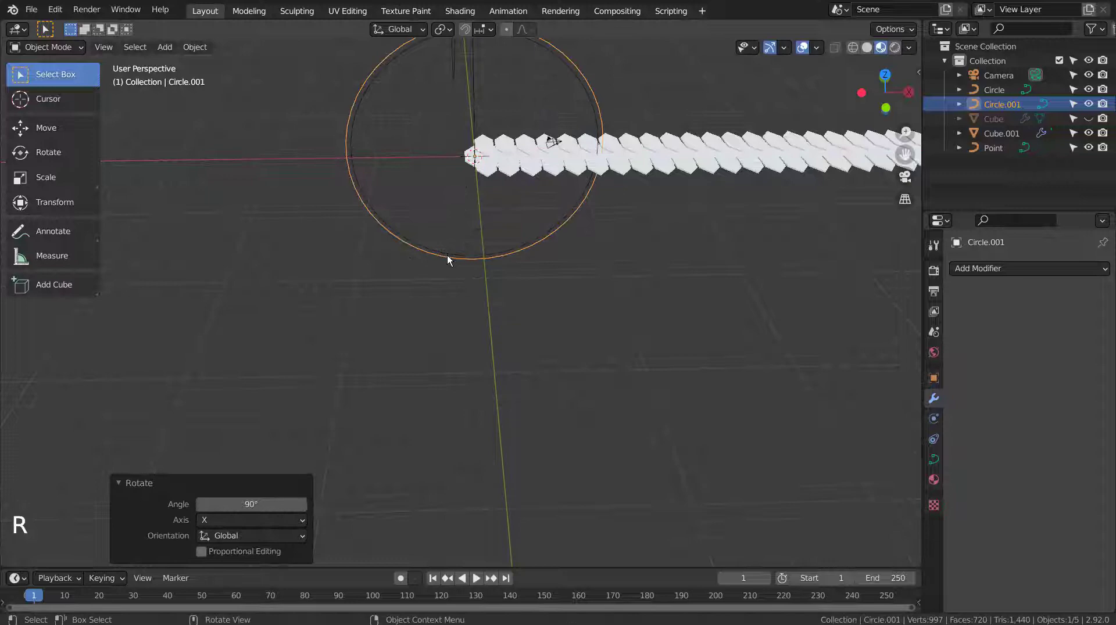
left_click(672, 155)
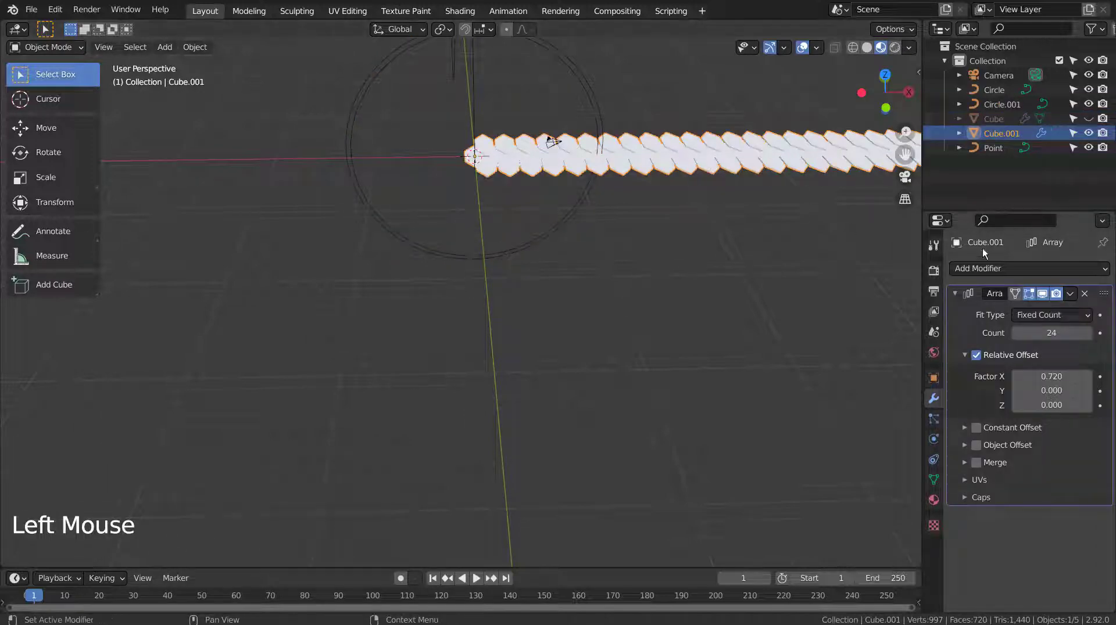
Step: Add a Curve modifier to the white chain with Circle.001 as its curve object
left_click(1027, 266)
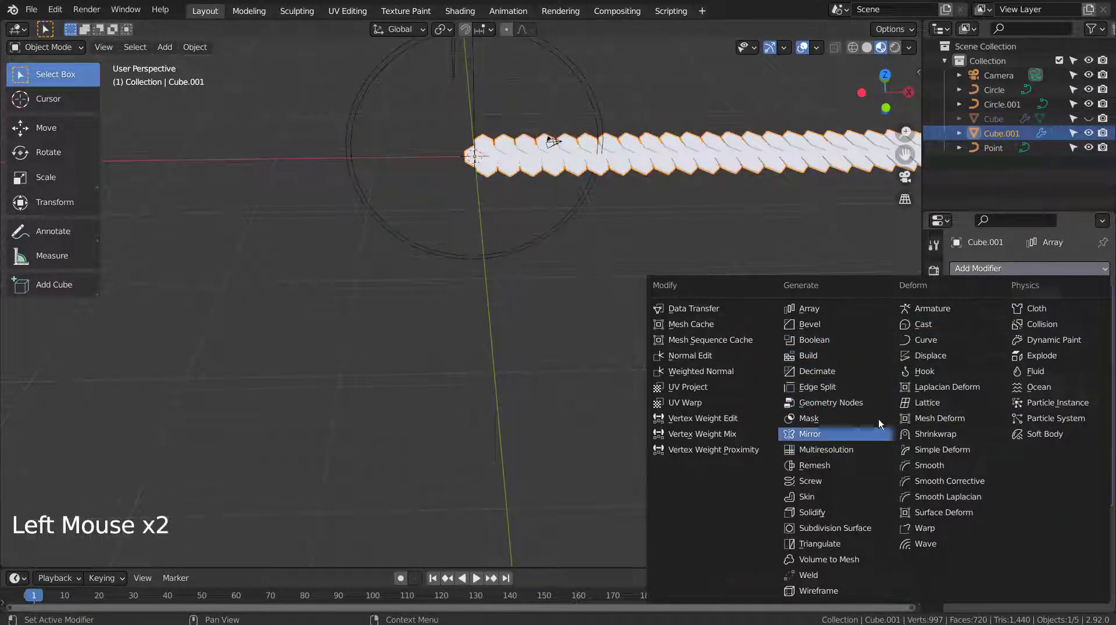
left_click(942, 340)
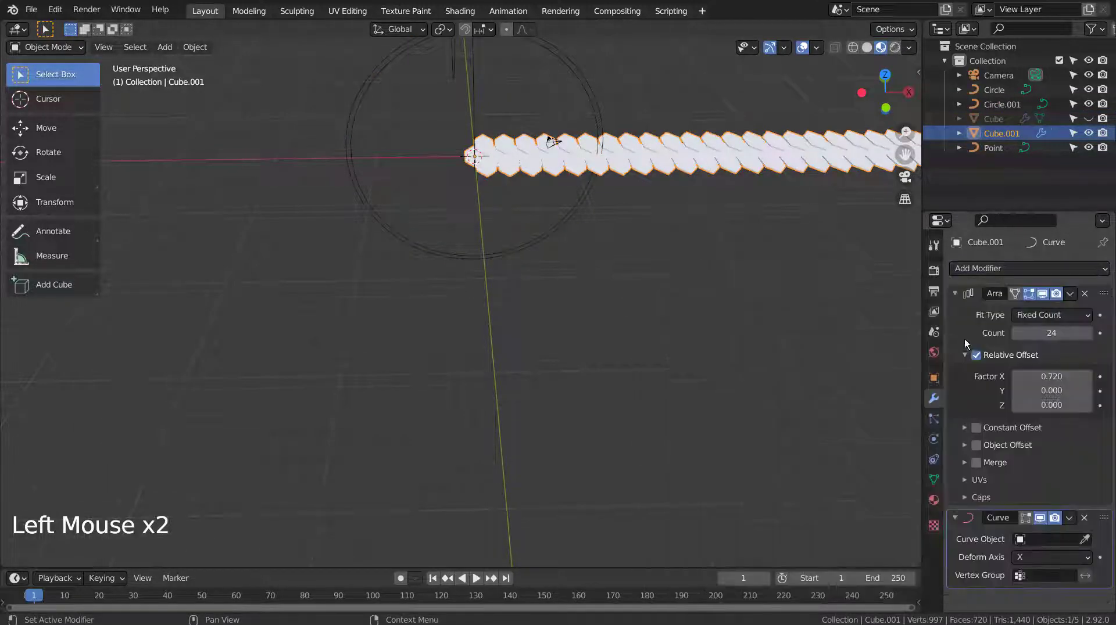
left_click(1025, 542)
left_click(979, 415)
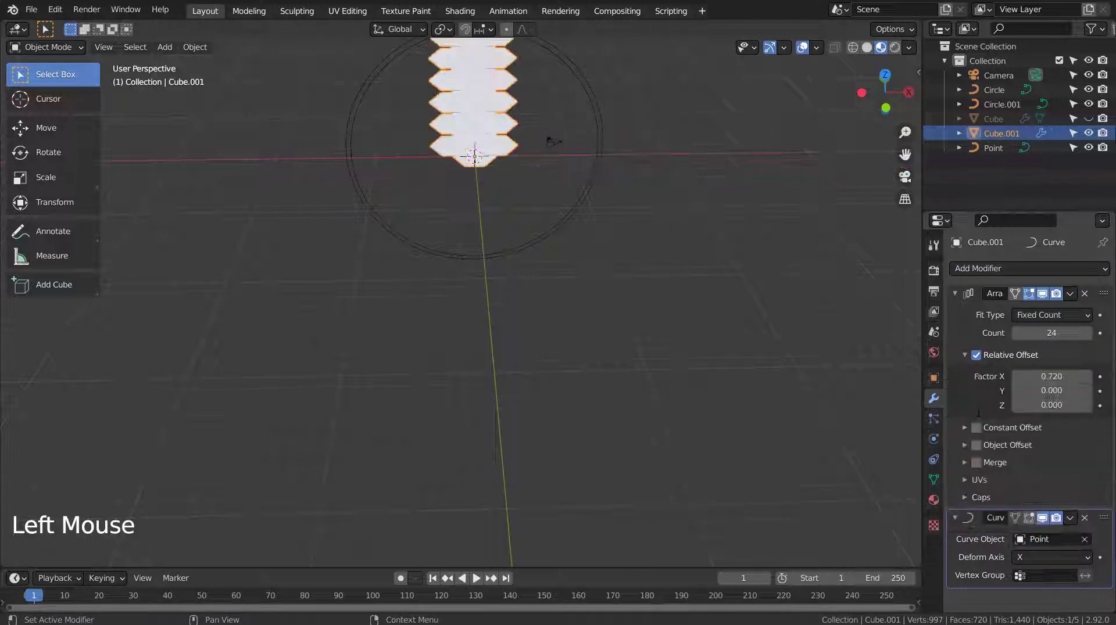
middle_click_drag(769, 332, 692, 354)
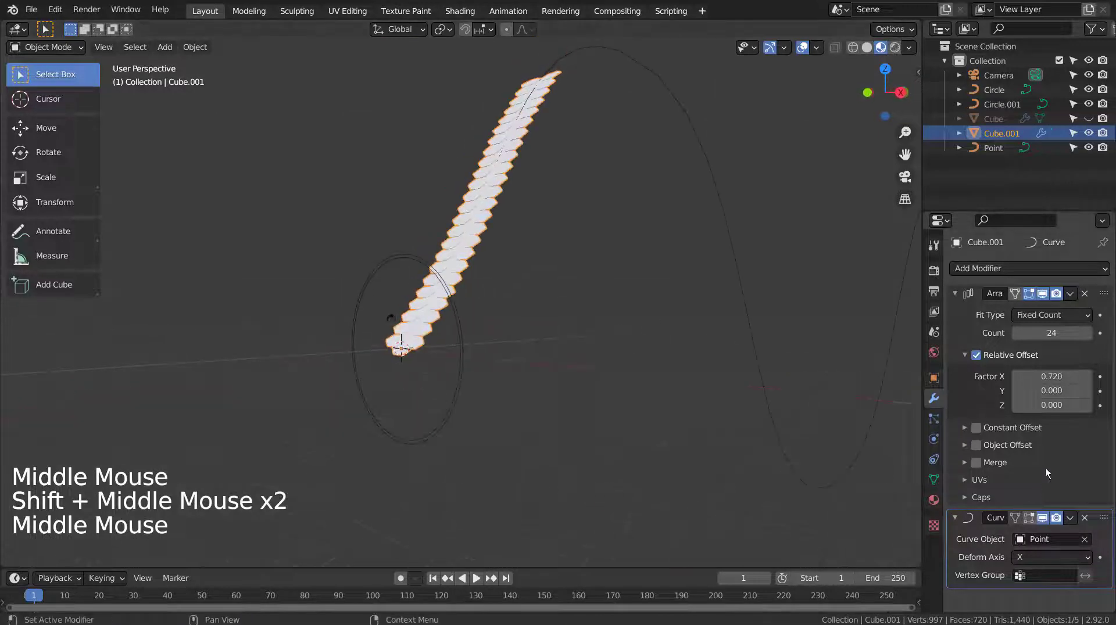
left_click(1027, 540)
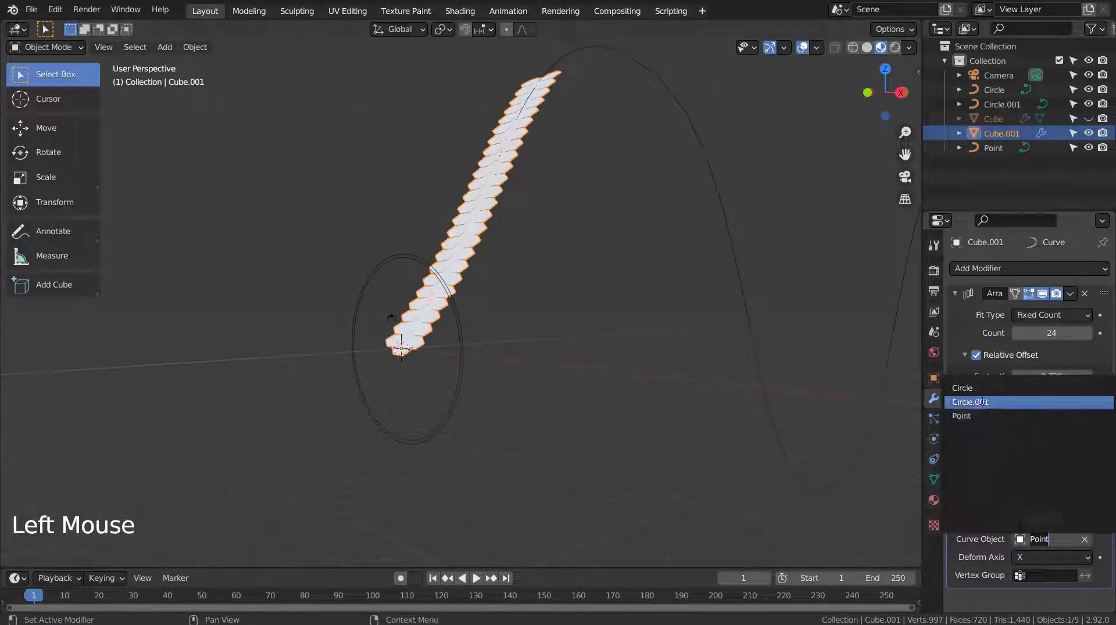
left_click(959, 401)
middle_click_drag(590, 395, 679, 399)
scroll(671, 400, "up", 3)
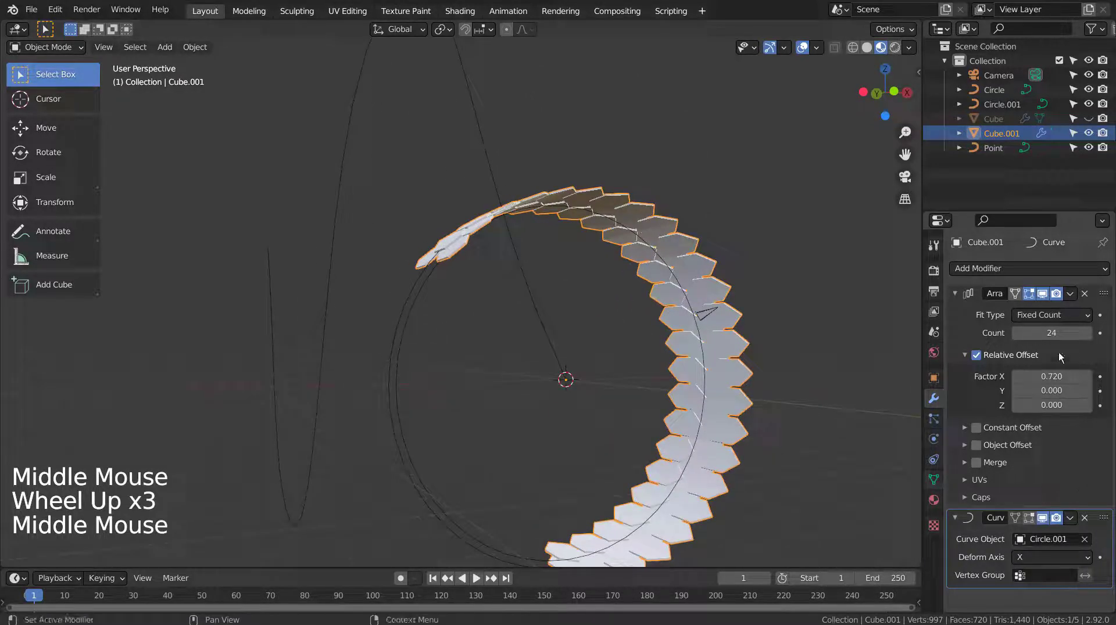
Step: Raise the chain's array Count to 38 so the scale ring closes
left_click_drag(1055, 333, 1087, 333, "shift")
middle_click_drag(860, 384, 761, 415)
middle_click_drag(762, 416, 767, 279, "shift")
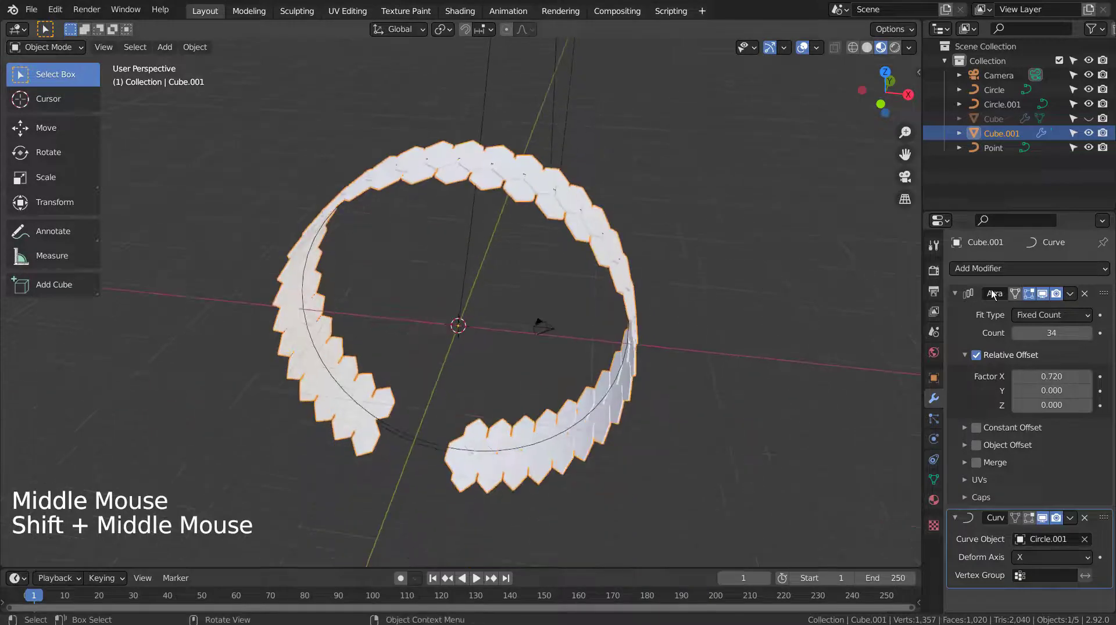
left_click(1089, 333)
left_click(1089, 333)
left_click(1089, 333)
left_click(1089, 333)
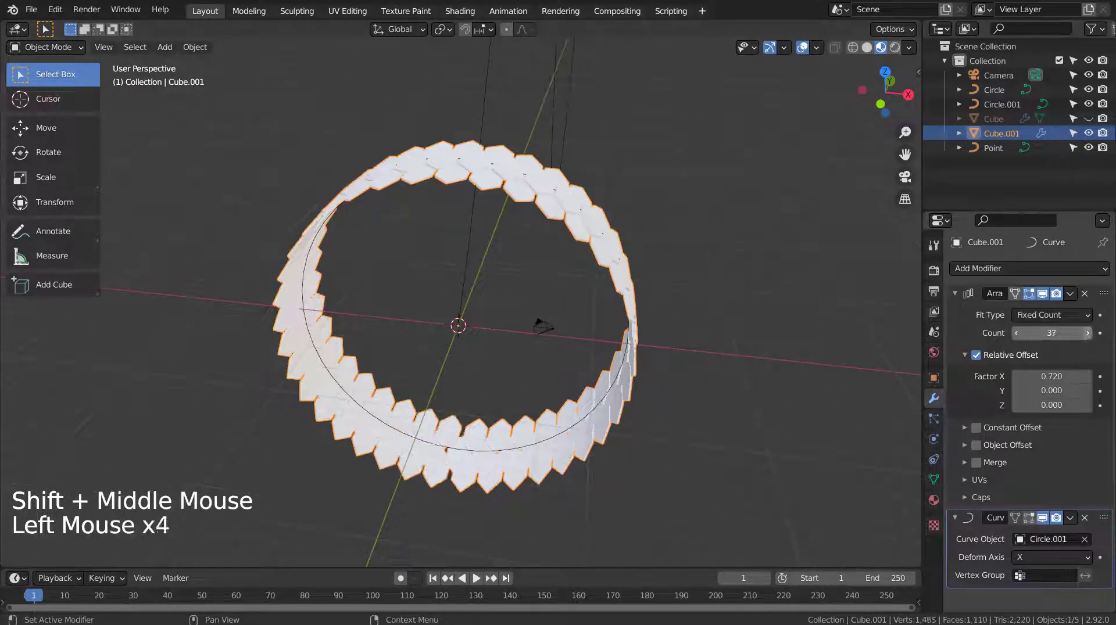
left_click(737, 401)
middle_click_drag(737, 401, 639, 427)
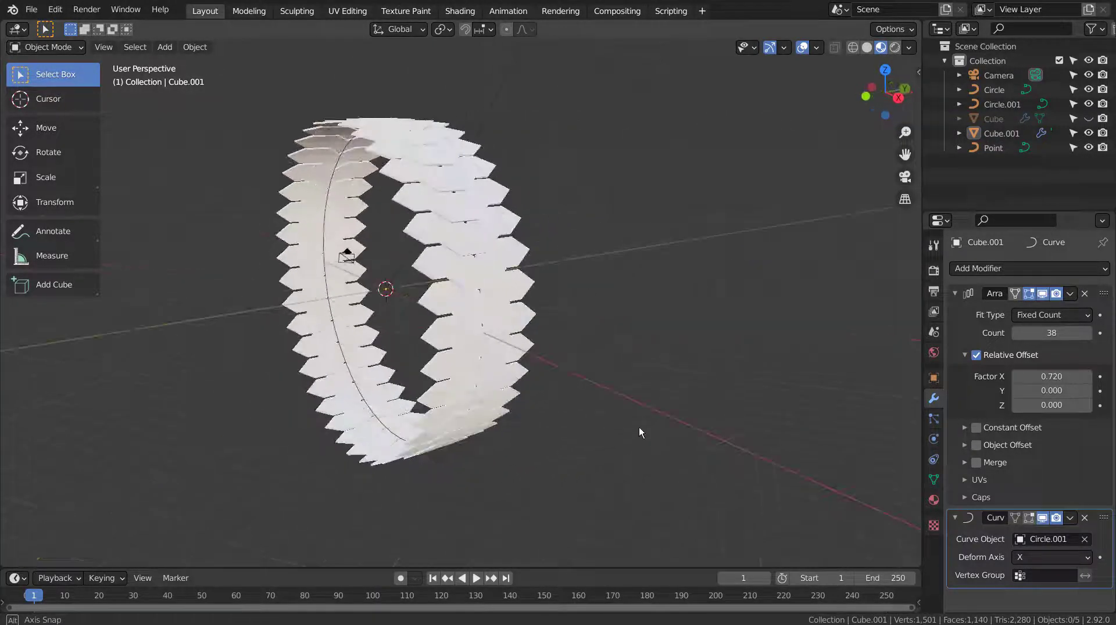
Step: Hide the white Cube.001 ring and show the green Cube ring with Circle.001 visible
middle_click_drag(713, 386, 682, 394)
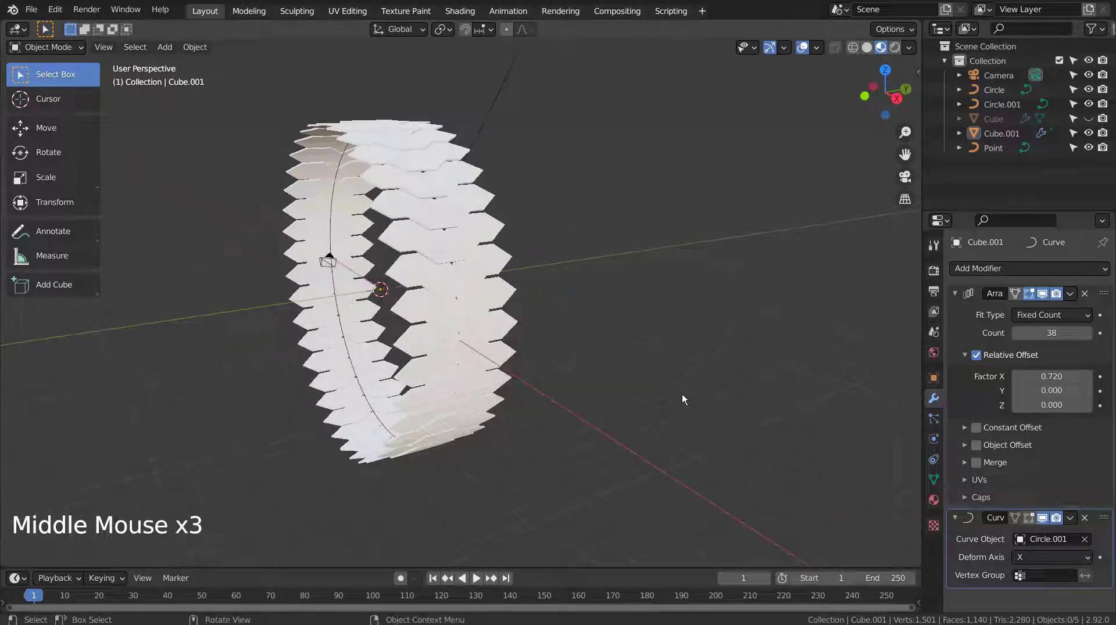
left_click(1093, 118)
left_click(1089, 119)
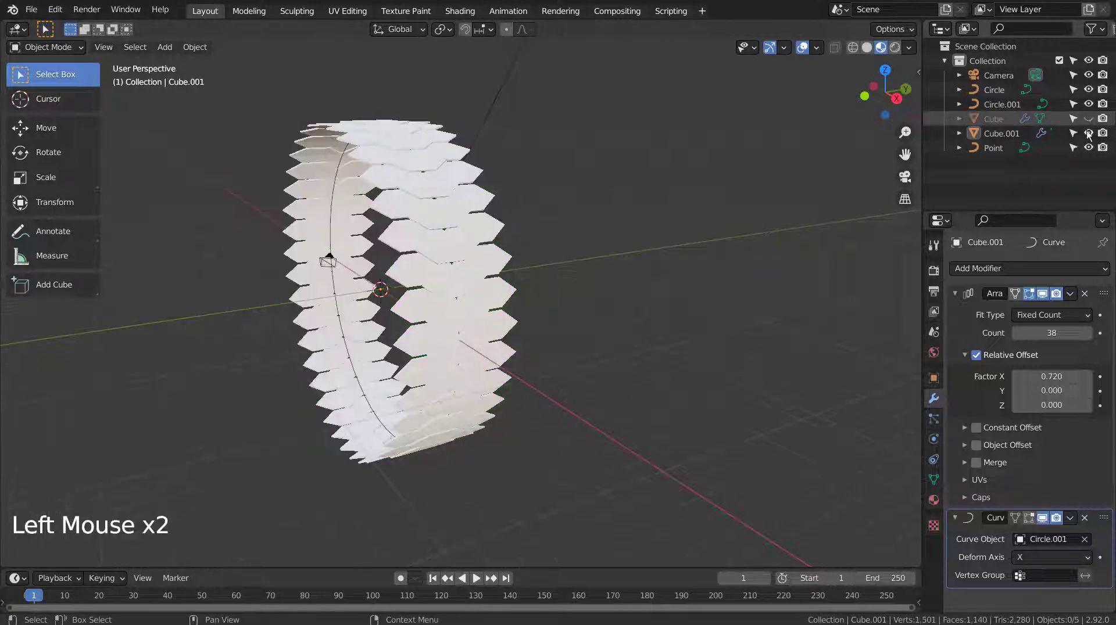
left_click(1089, 133)
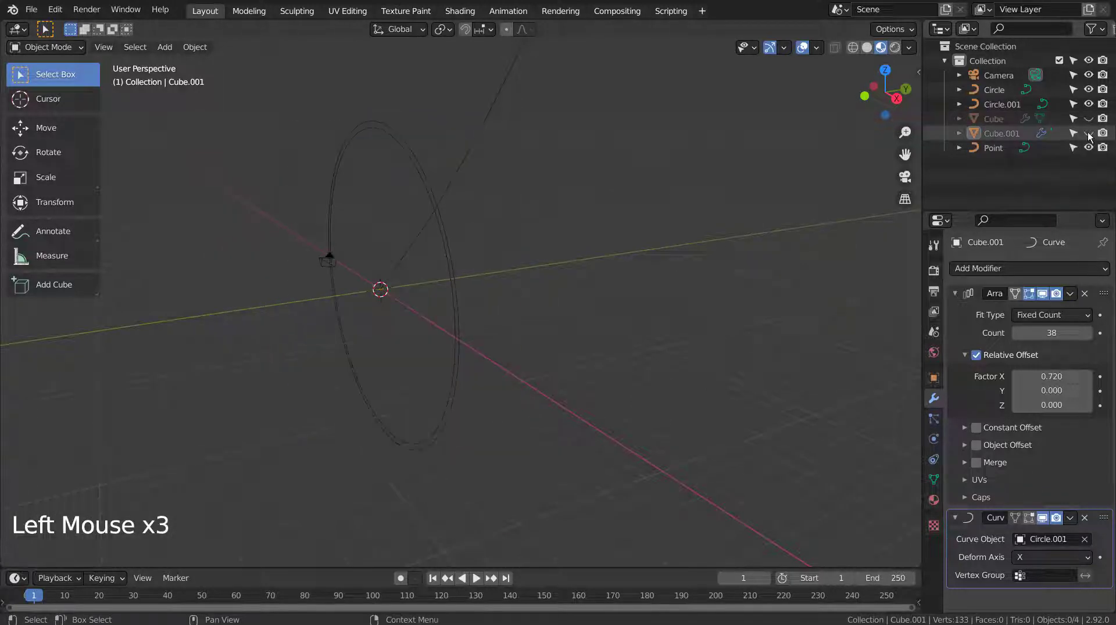
left_click(1089, 104)
left_click_drag(1089, 105, 1089, 120)
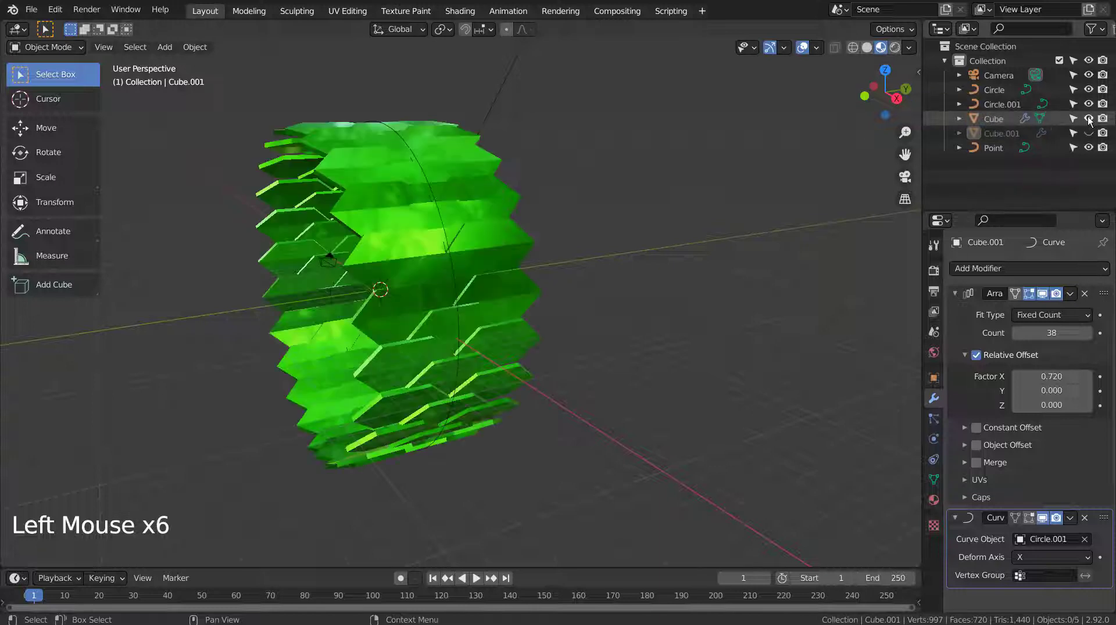
middle_click_drag(821, 284, 756, 287)
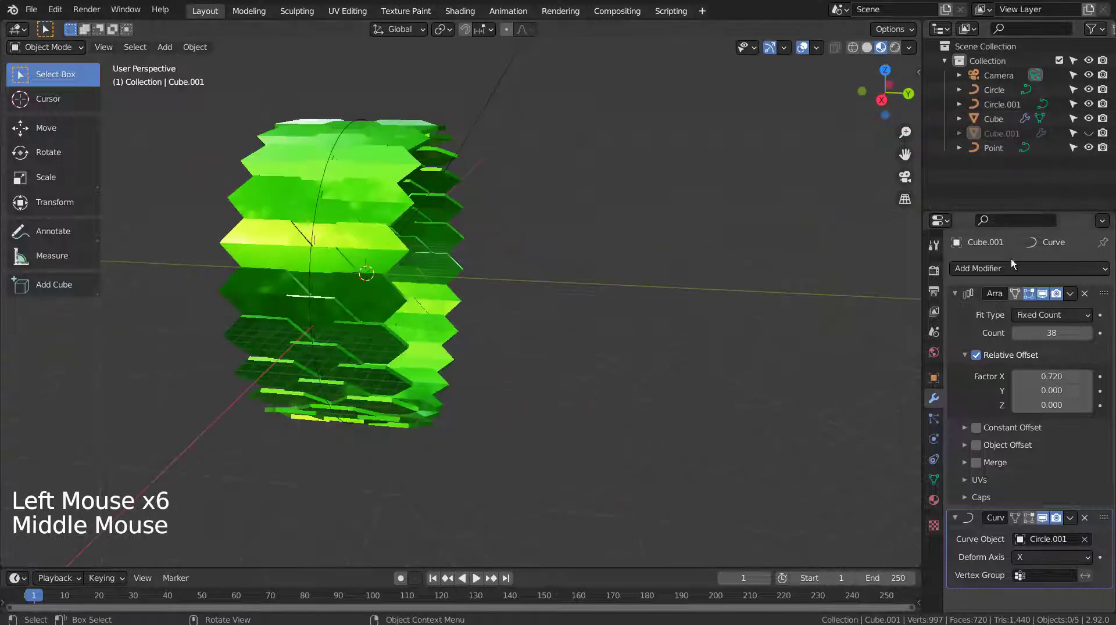
Step: Select the green Cube, collapse its first Array and Curve panels, and expand the 55-copy Array (0.500 Y)
left_click(1070, 294)
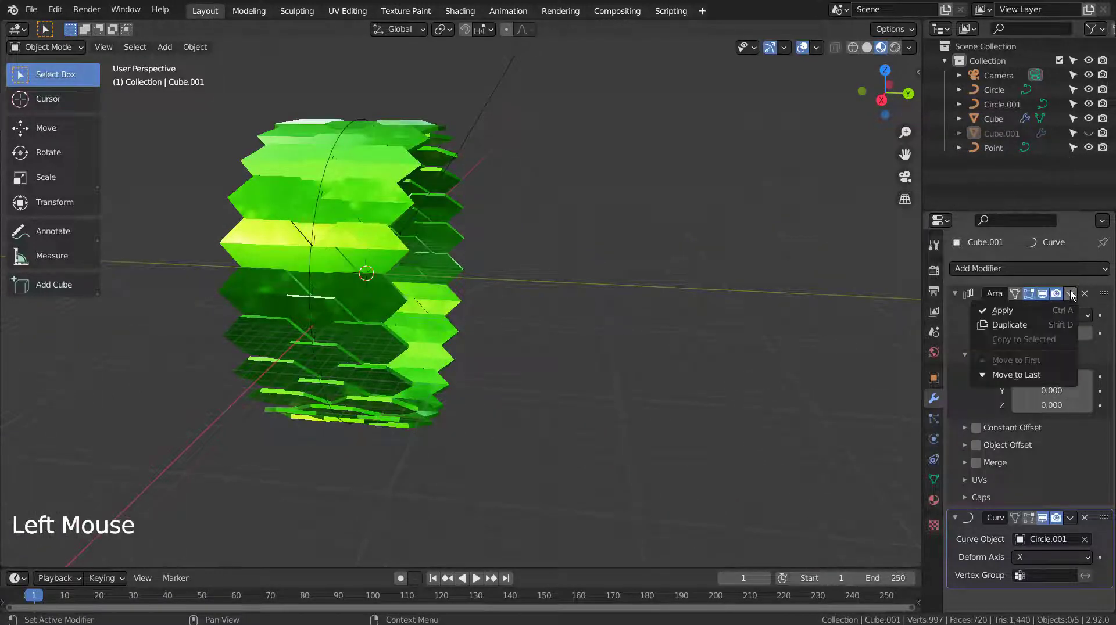
left_click(957, 288)
left_click(957, 289)
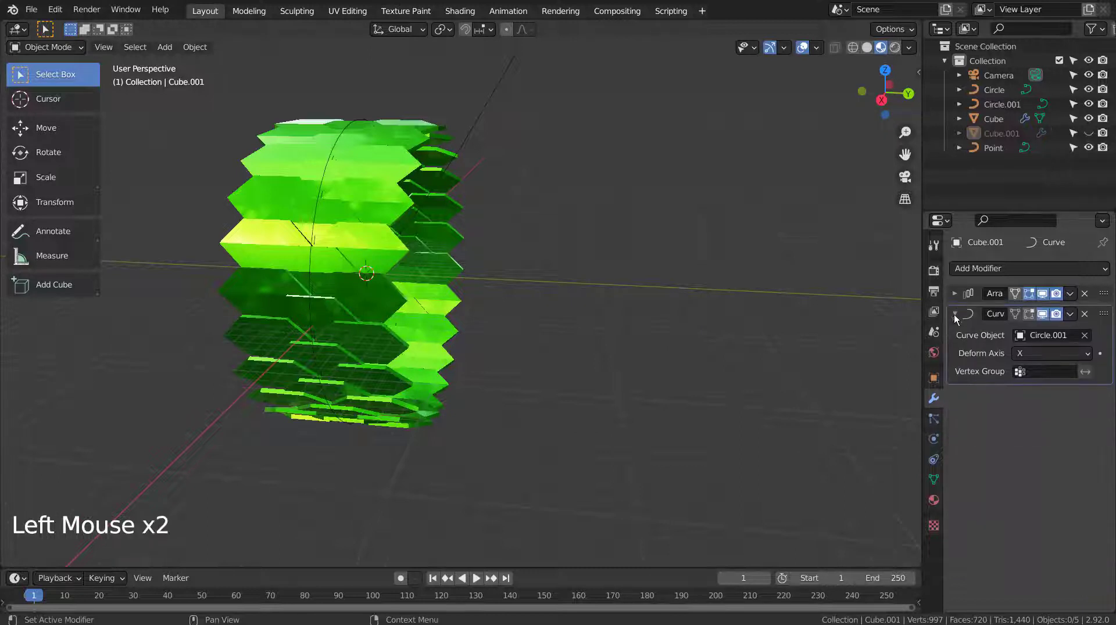
left_click(1000, 118)
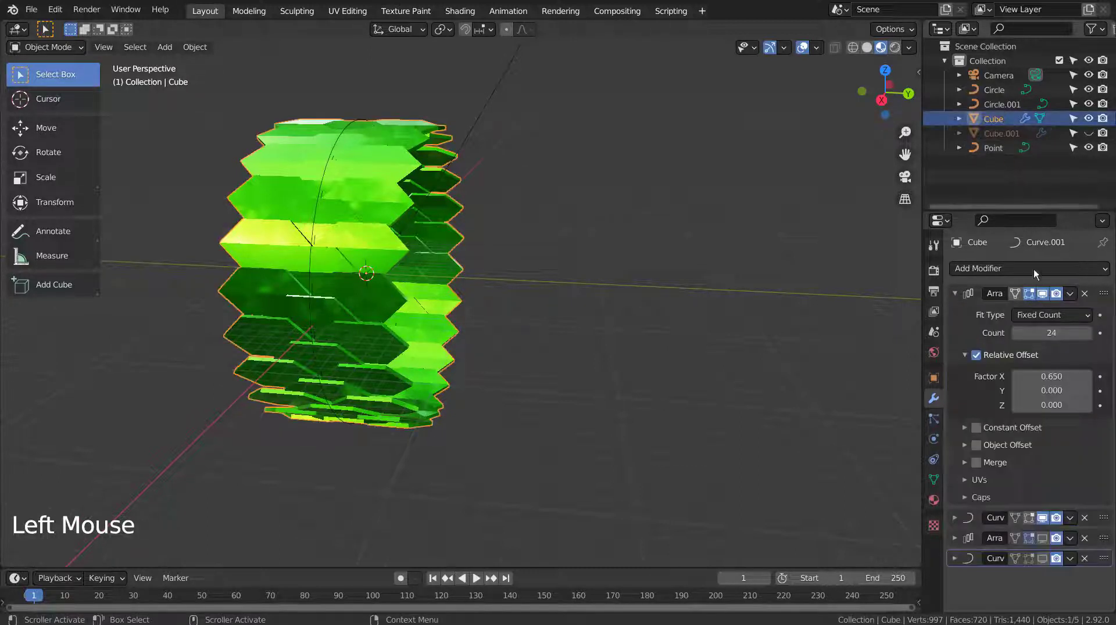
left_click(954, 294)
left_click(953, 313)
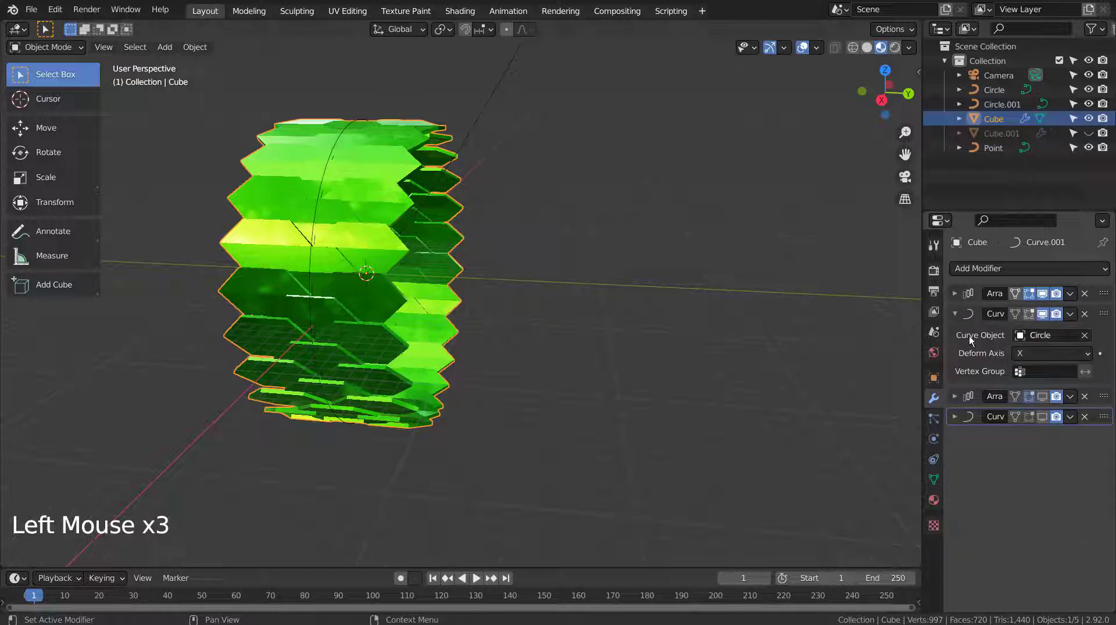
left_click(955, 314)
left_click(955, 334)
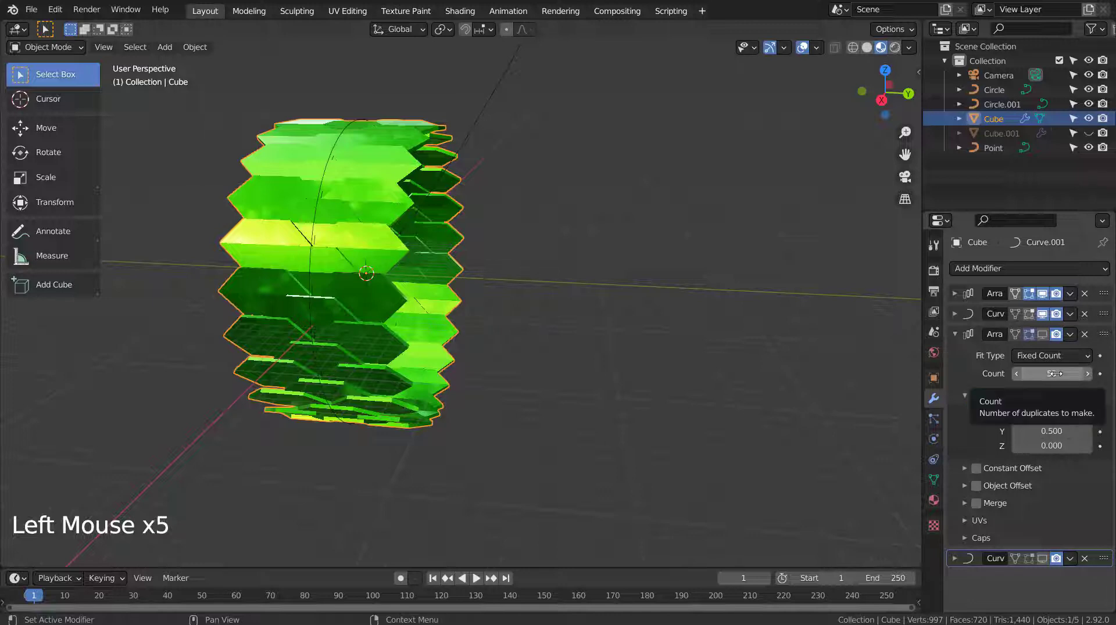
Step: Show the second Array's 55 copies in the viewport and inspect the long scaled tube
left_click(1043, 334)
scroll(764, 330, "down", 11)
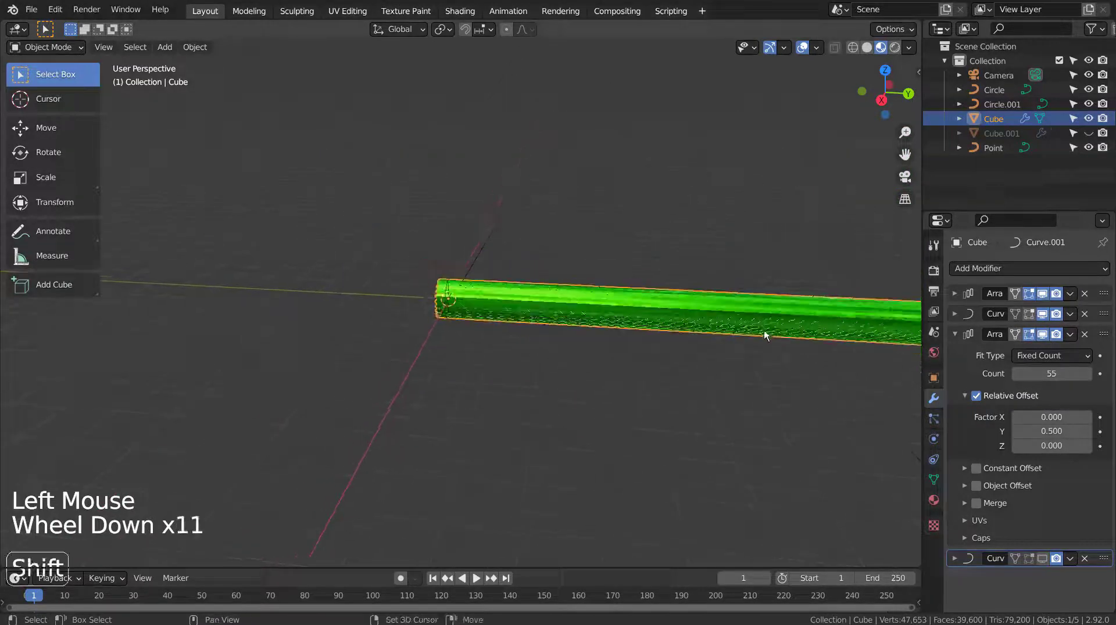
middle_click_drag(763, 331, 403, 367, "shift")
scroll(494, 370, "up", 6)
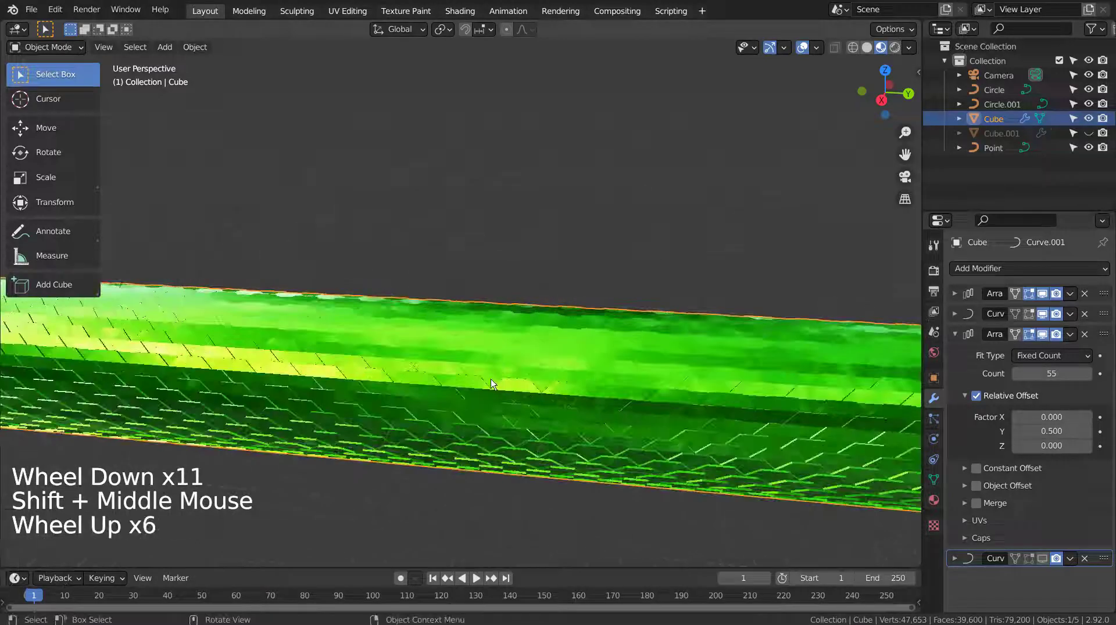
middle_click_drag(493, 378, 465, 365)
scroll(619, 358, "down", 3)
middle_click(591, 350)
middle_click(597, 351)
middle_click_drag(465, 365, 493, 393, "shift")
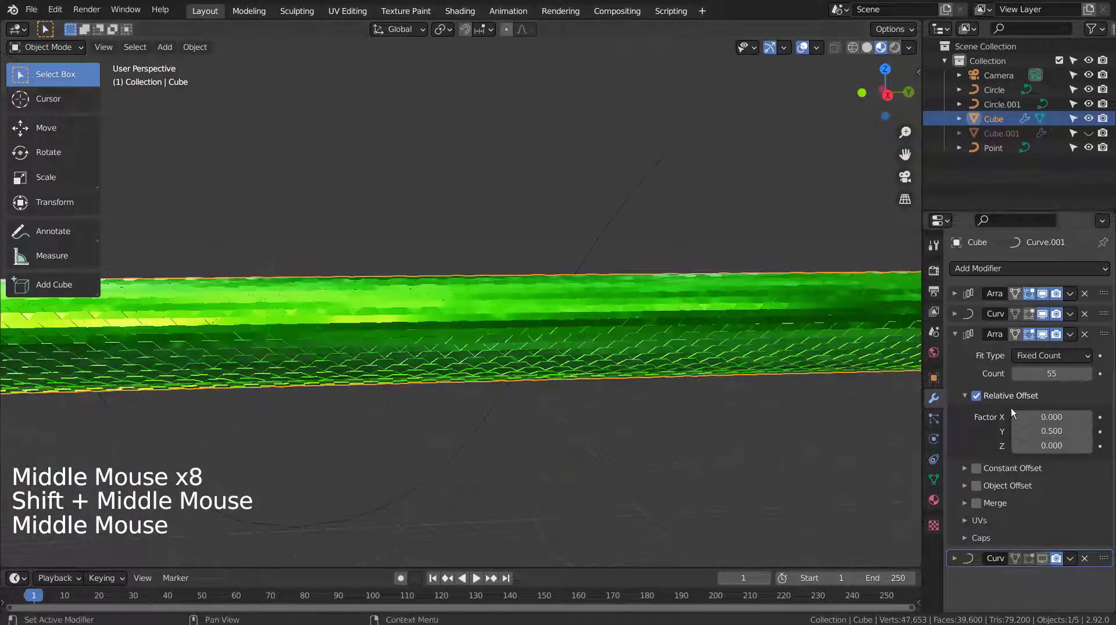
scroll(988, 465, "down", 5)
Step: Expand the last Curve modifier's settings and select the wavy Point curve
left_click(955, 558)
scroll(1058, 559, "down", 3)
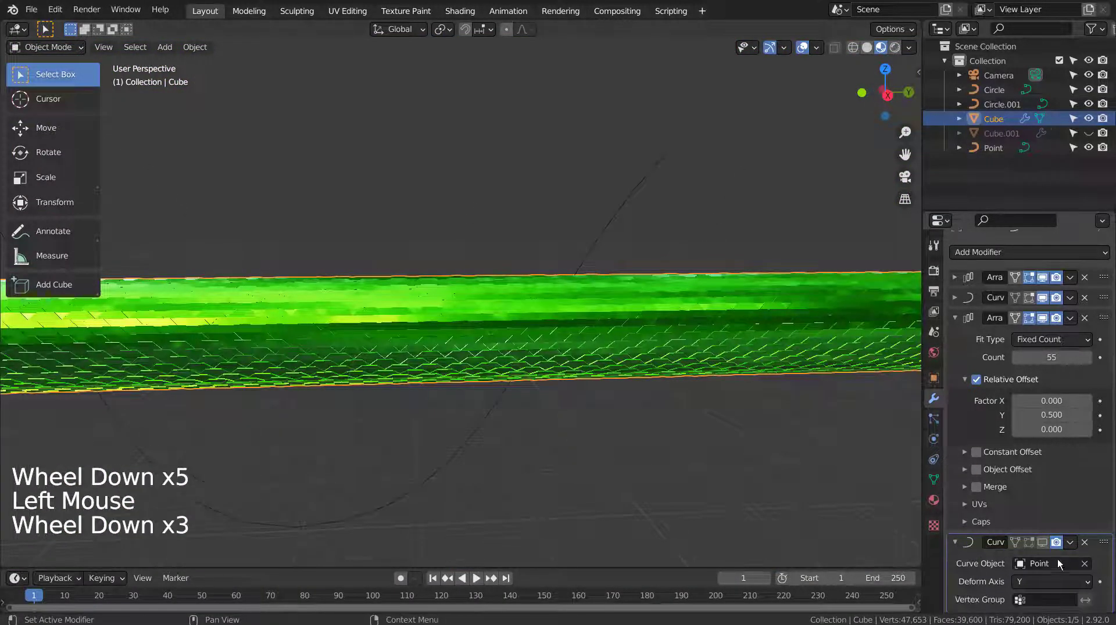
scroll(302, 191, "down", 5)
middle_click_drag(302, 191, 439, 223)
left_click(244, 250)
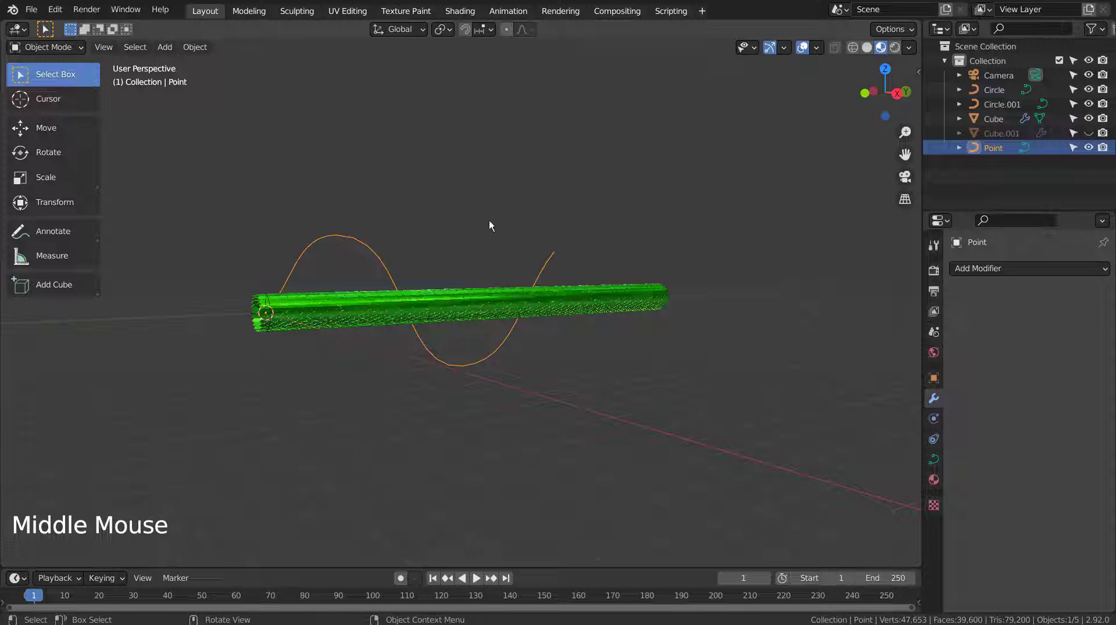
Step: Hide the tube and wave curve, then add a new Point curve in the side orthographic view
key("b")
left_click_drag(478, 230, 615, 372)
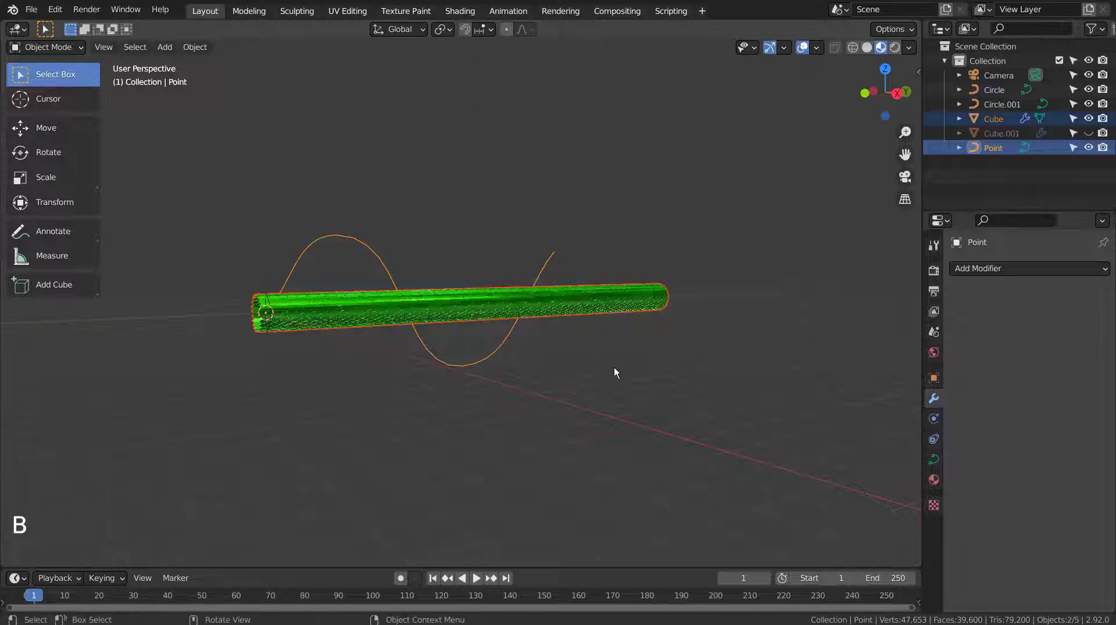
key("h")
key("shift+a")
mouse_move(459, 333)
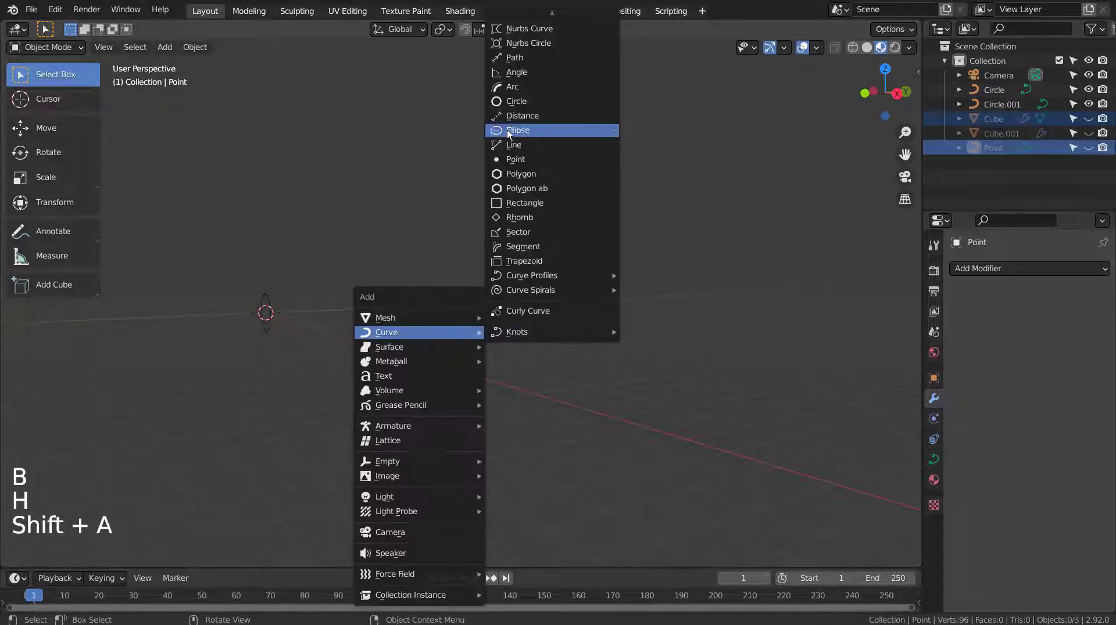
left_click(504, 159)
key("KP_3")
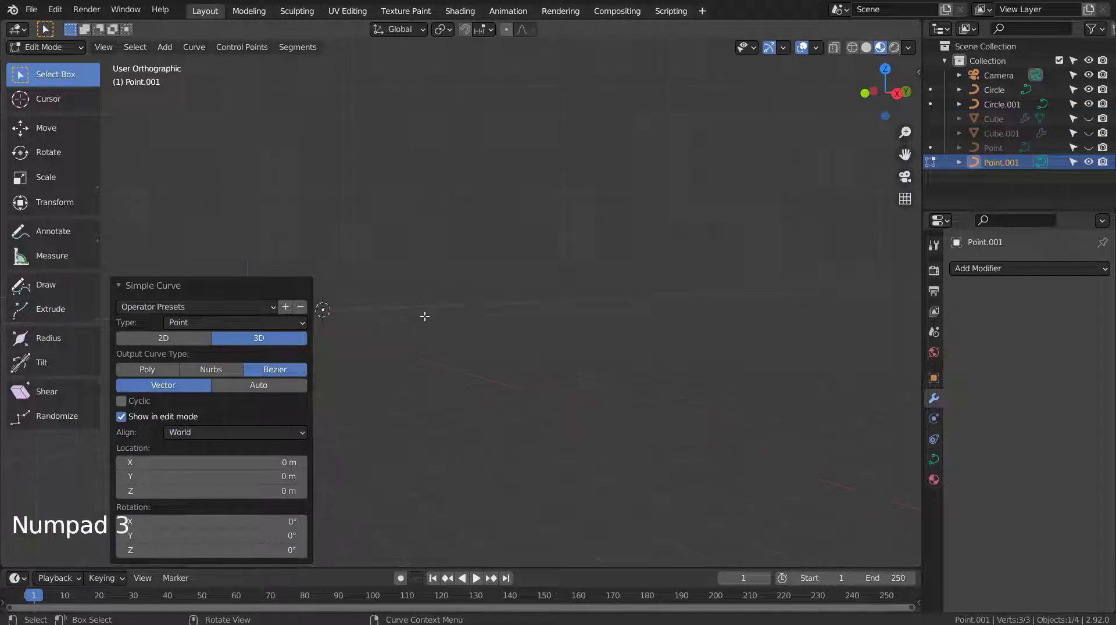
middle_click_drag(385, 306, 444, 331)
key("KP_3")
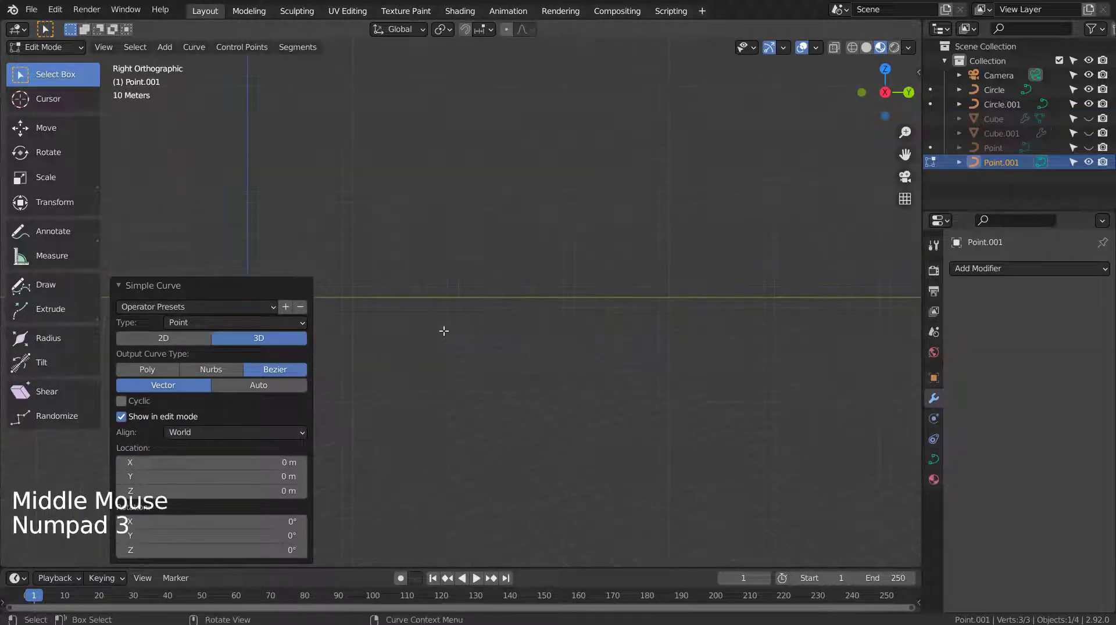
Step: Extrude extra points into an S-shaped curve, set all handles to Automatic, and exit edit mode
key("e")
left_click(495, 165)
key("e")
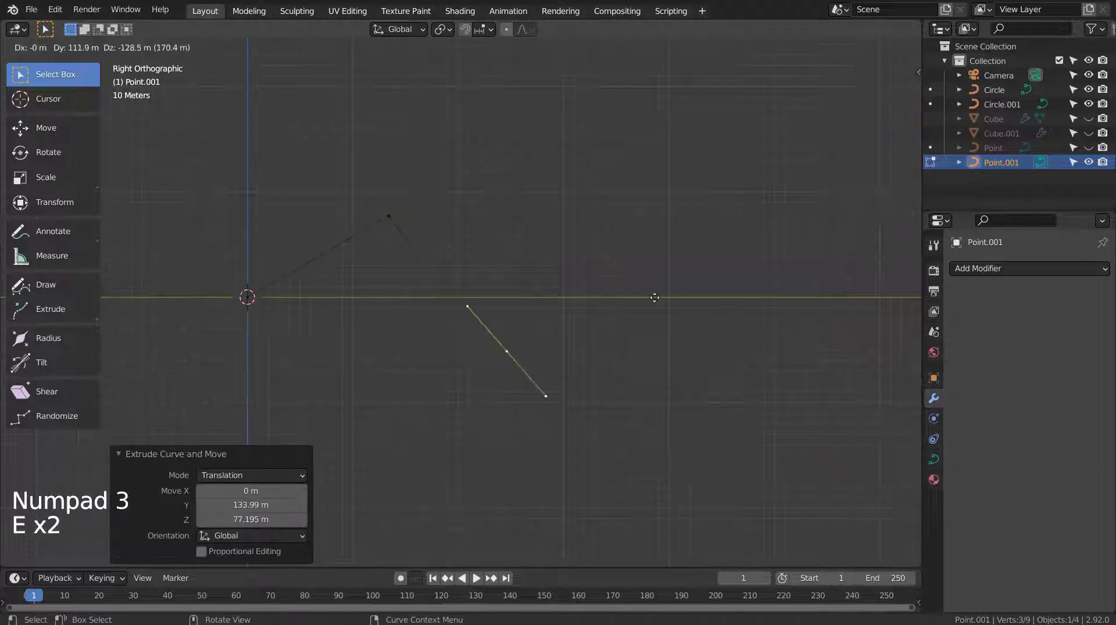
left_click(715, 257)
key("e")
right_click(715, 257)
key("a")
key("v")
left_click(792, 229)
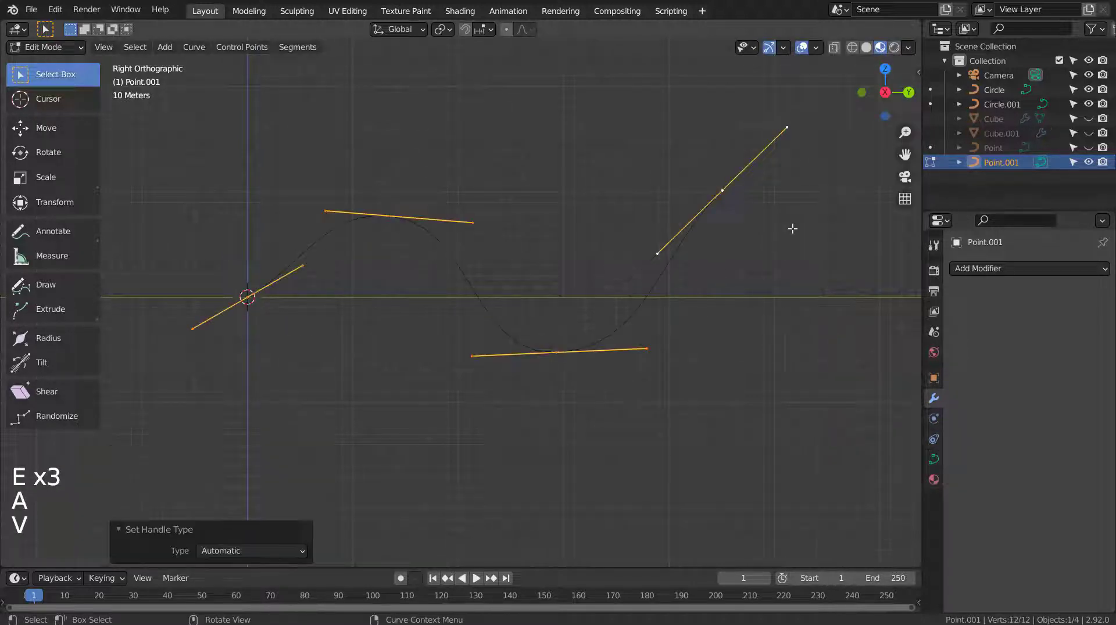
key("Tab")
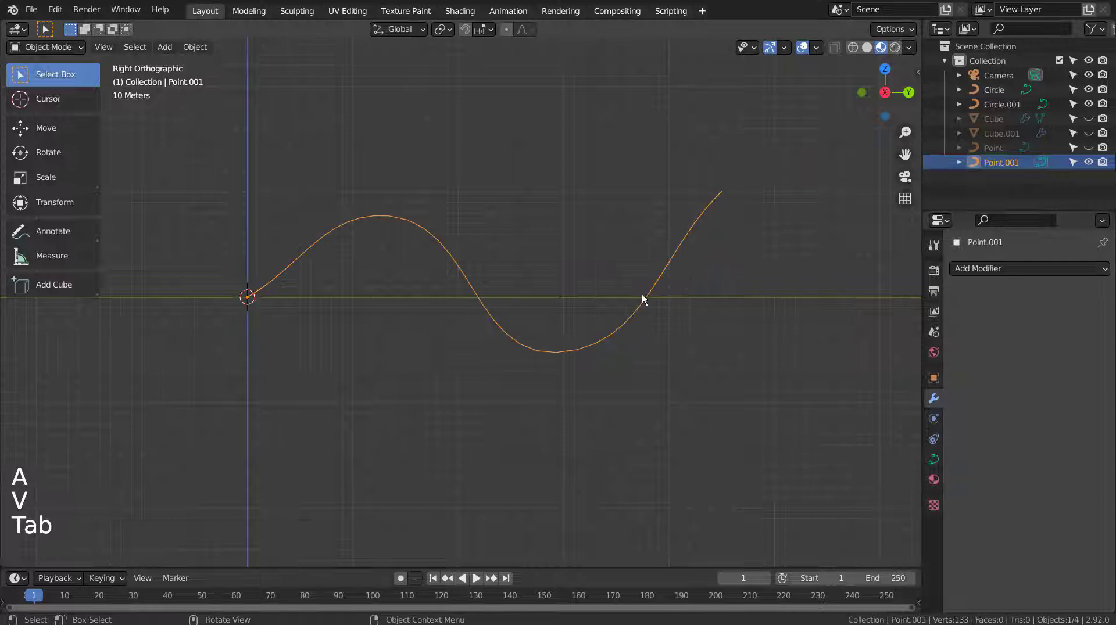
Step: Delete the newly drawn curve and unhide the wavy Point curve and the scaled tube
key("x")
left_click(719, 241)
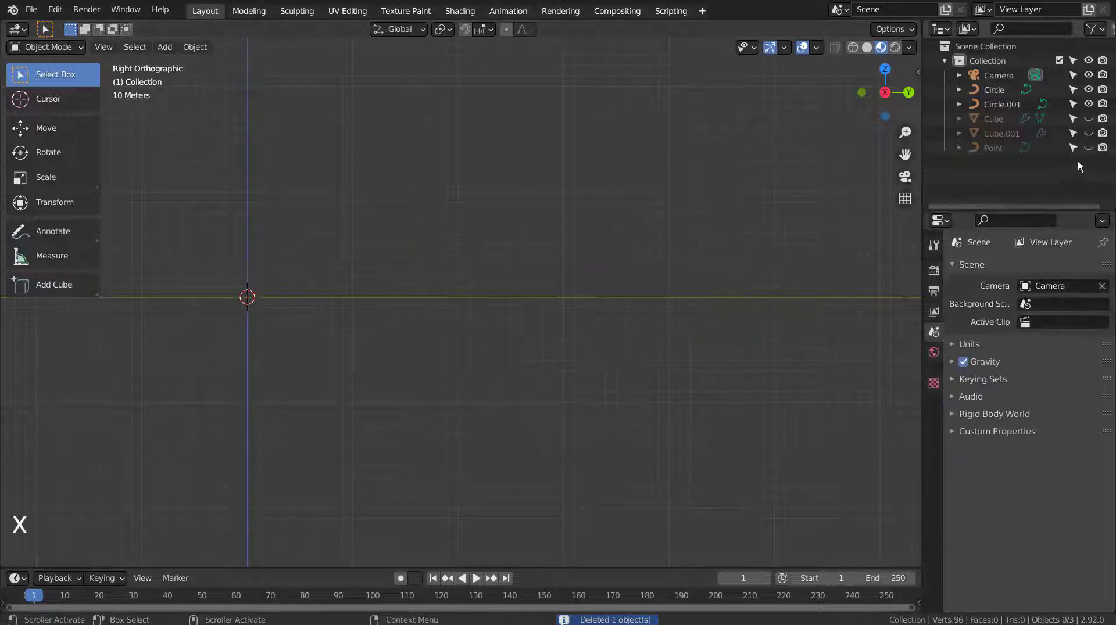
left_click(1100, 149)
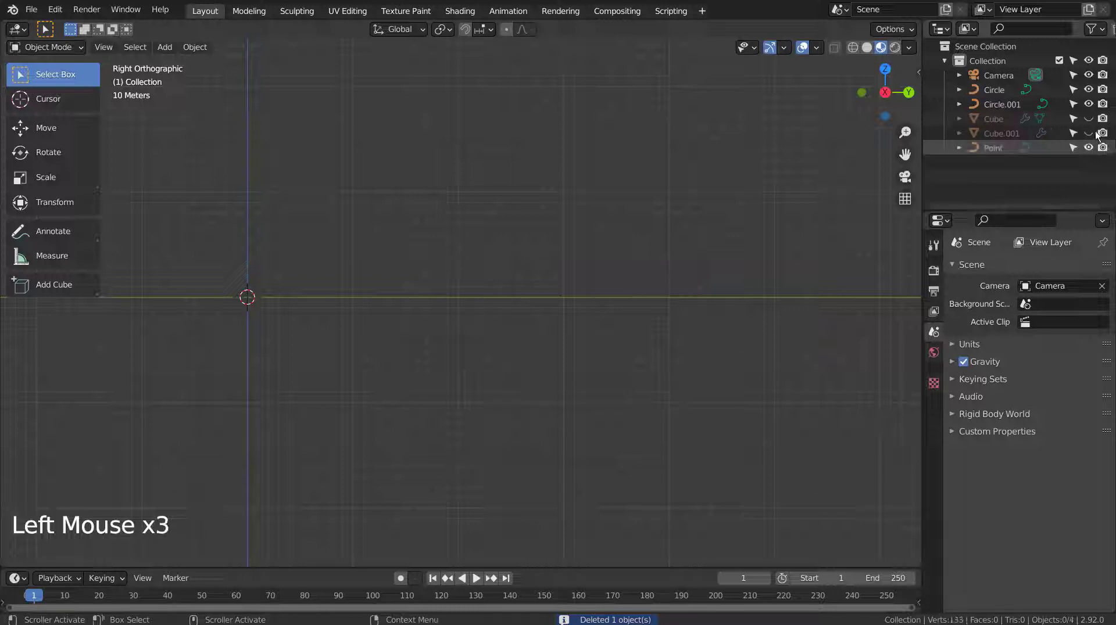
left_click(1088, 118)
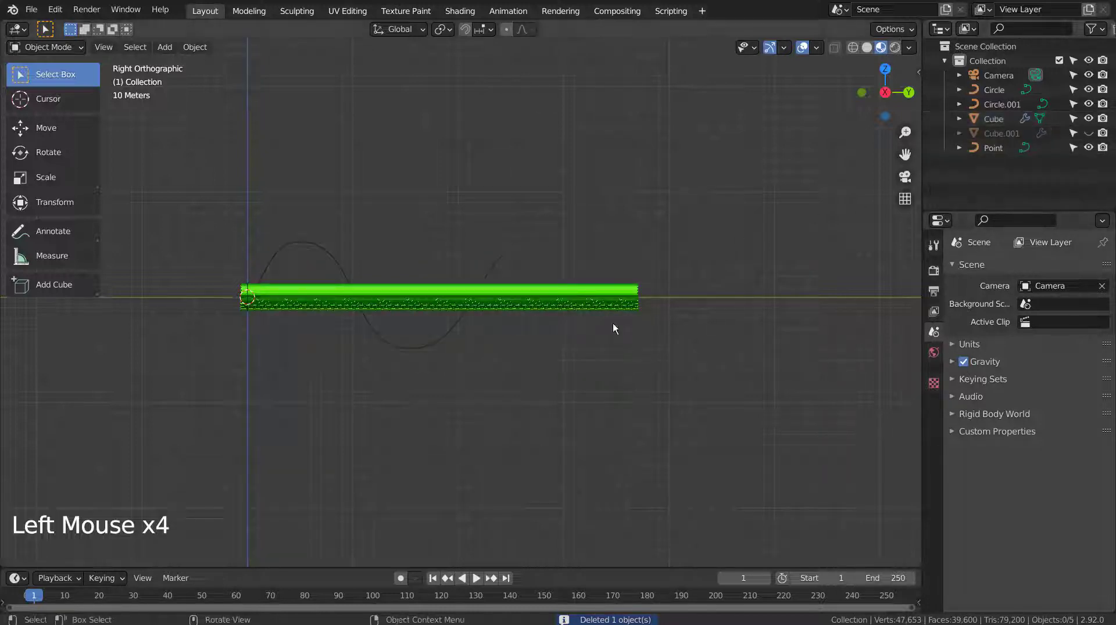
Step: Select the tube and enable its last Curve modifier in the viewport to bend it along the wave
left_click(622, 314)
scroll(964, 552, "down", 11)
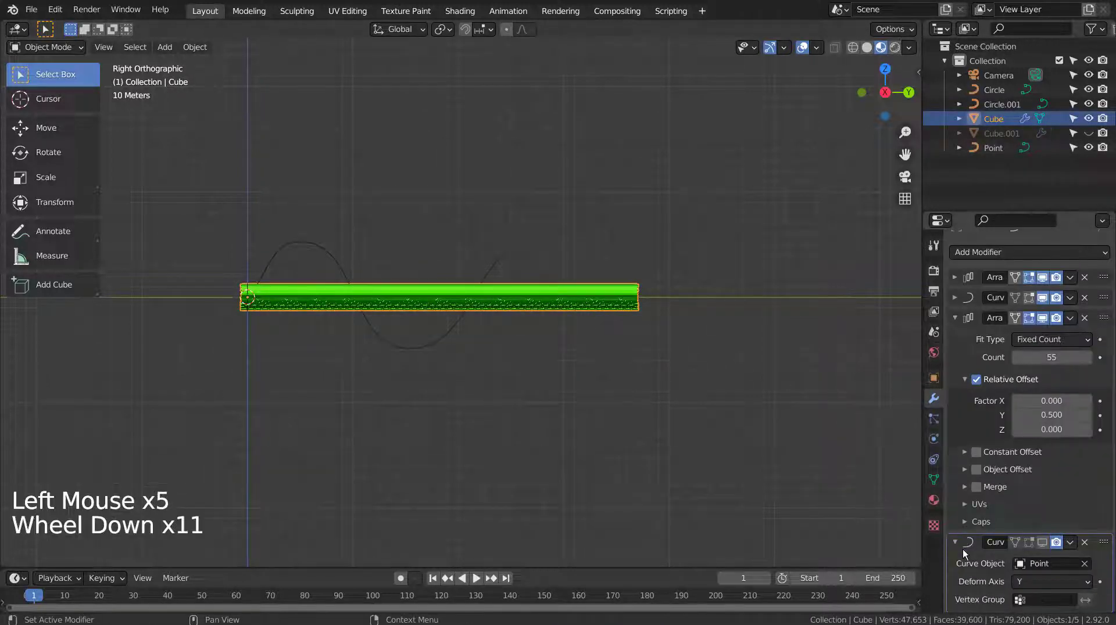
left_click(1039, 542)
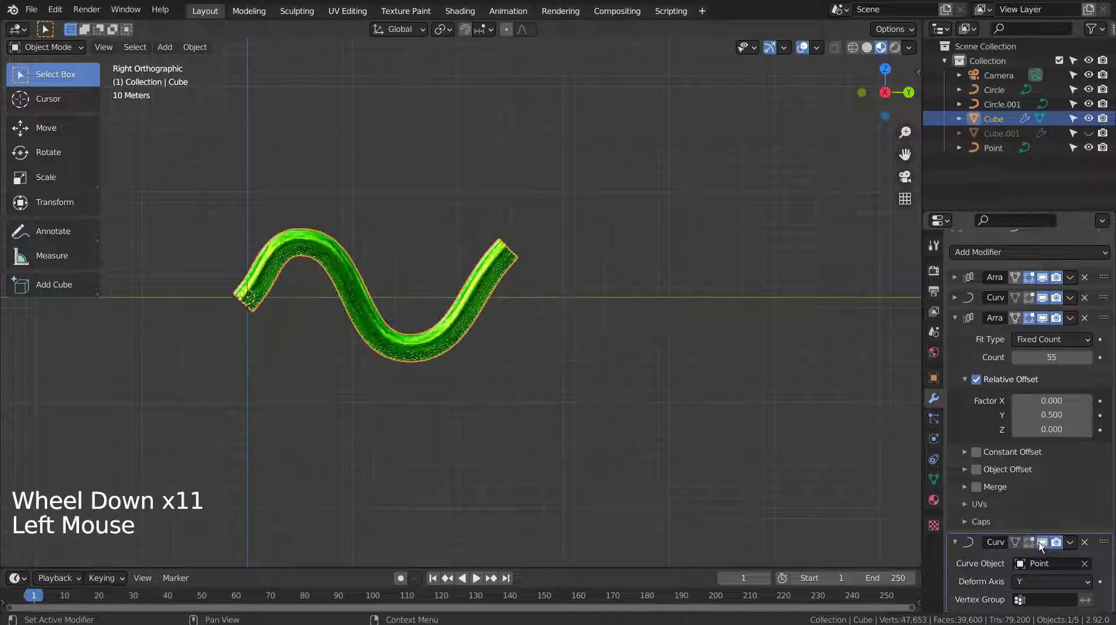
left_click(1040, 542)
left_click(1039, 543)
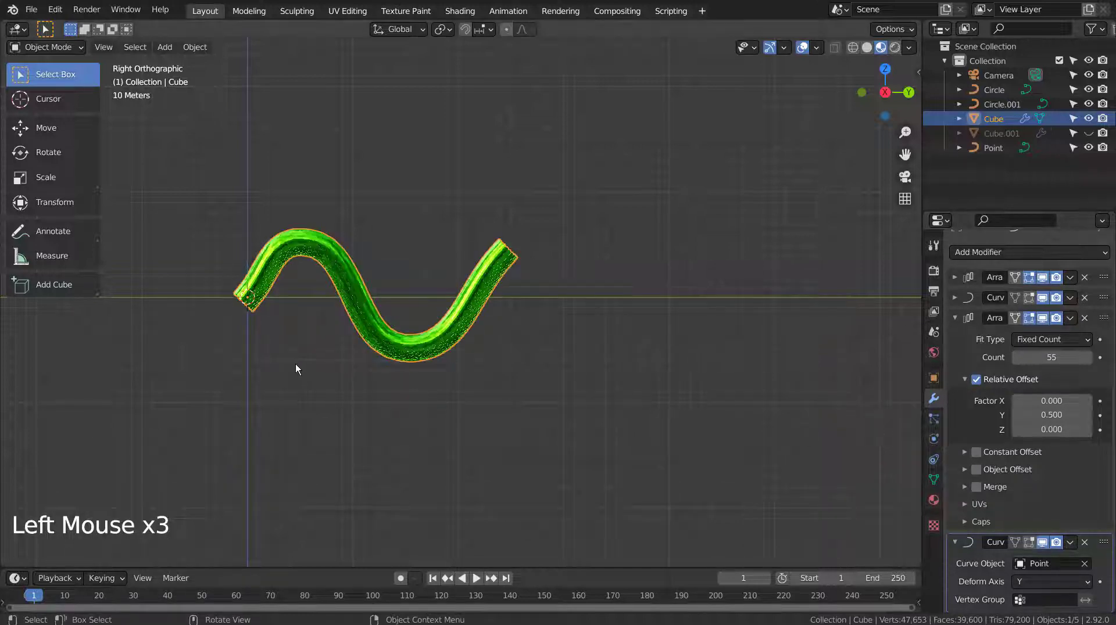
scroll(296, 365, "up", 5)
scroll(296, 366, "up", 4)
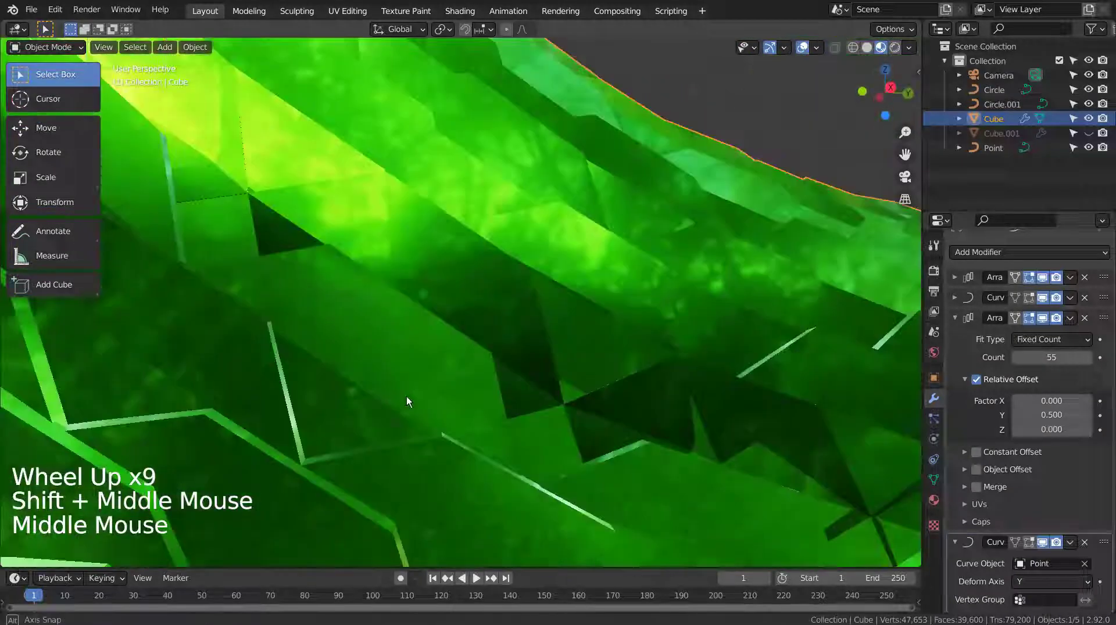
scroll(436, 392, "down", 3)
scroll(457, 392, "down", 1)
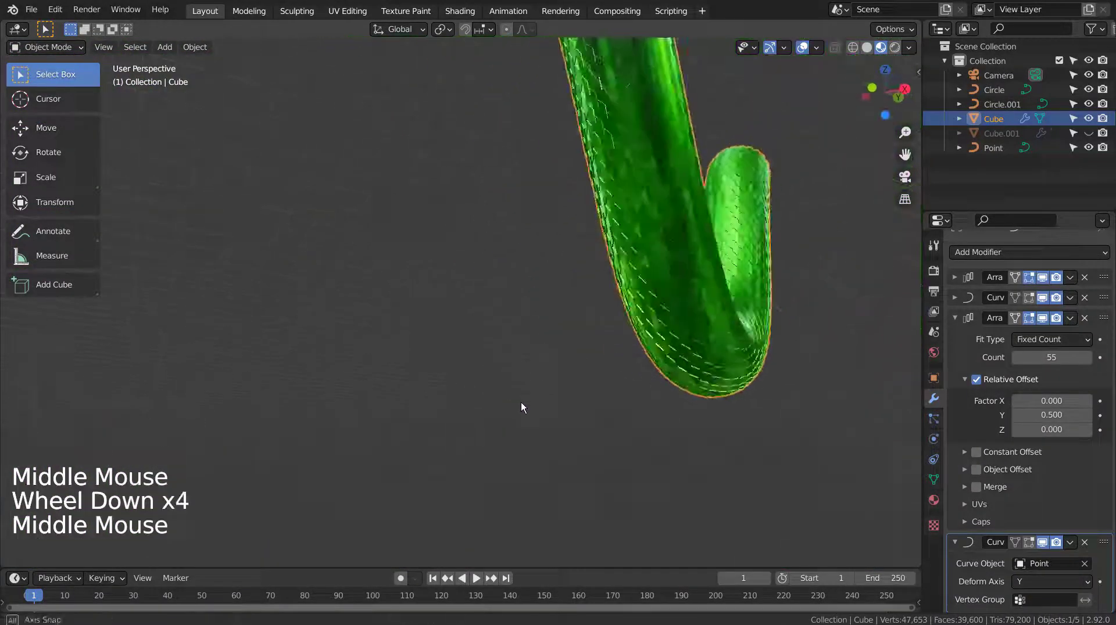